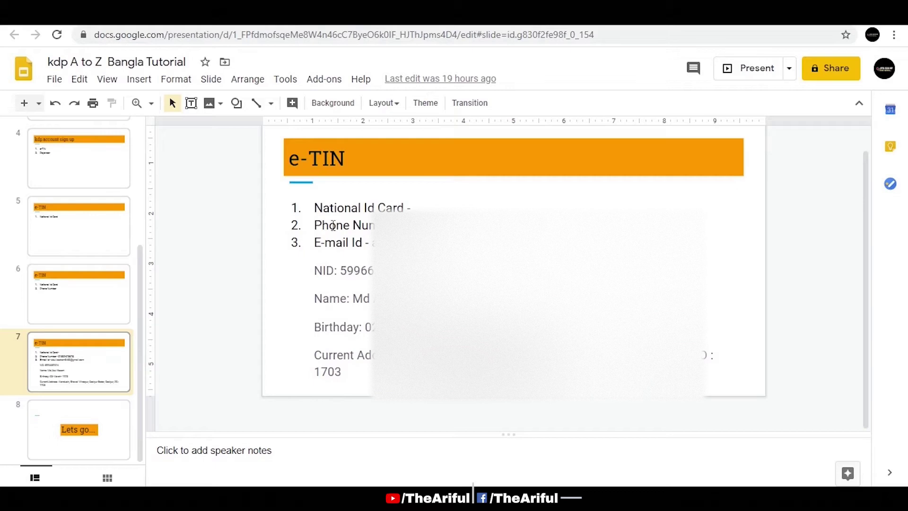
# Open a new browser tab on the Google start page.
pyautogui.hotkey('ctrl', 't')
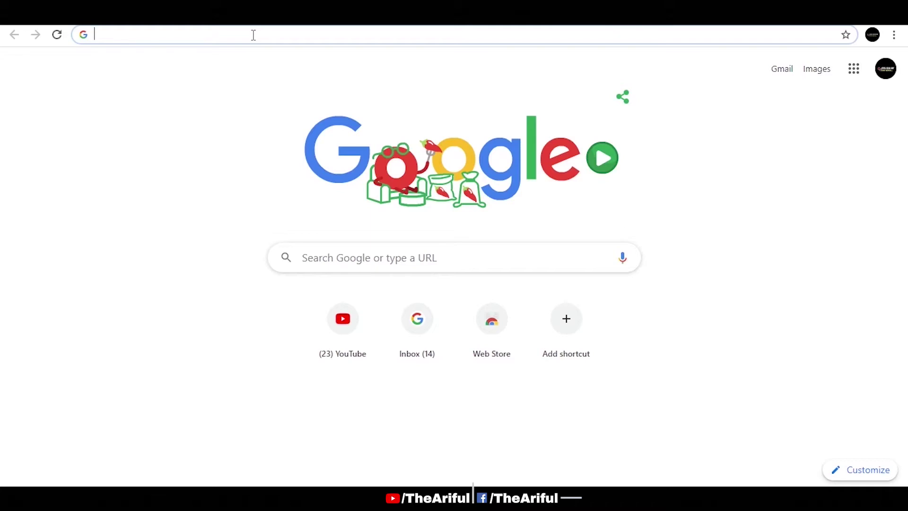
# Search Google for 'etin' and open the e-TIN Registration result in a new tab.
pyautogui.write('etin')
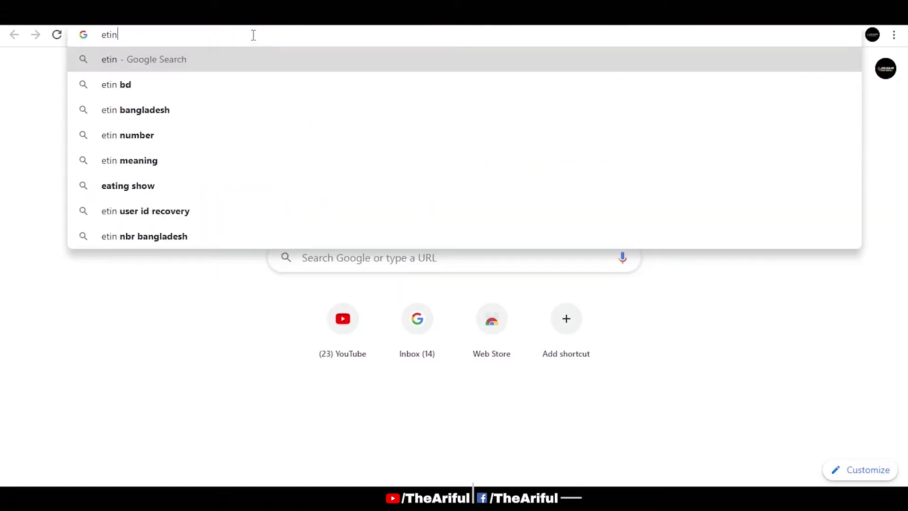
pyautogui.press('Return')
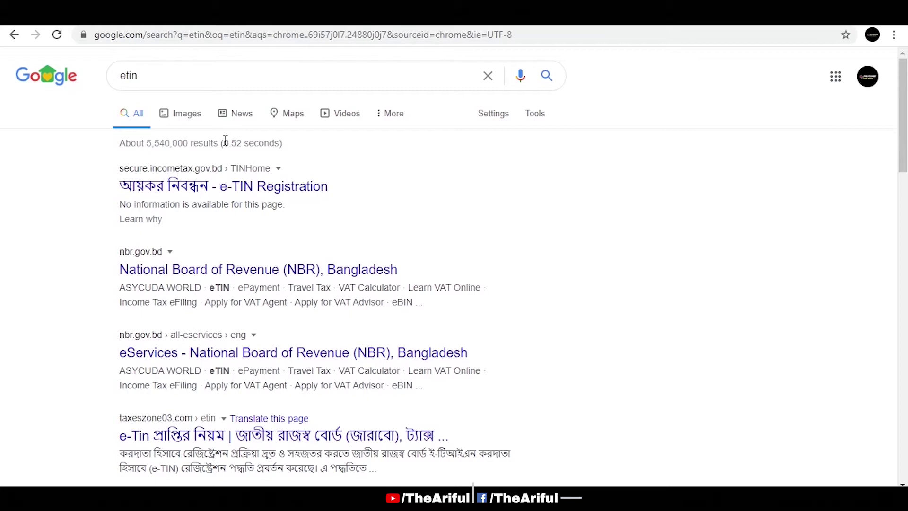
pyautogui.rightClick(208, 185)
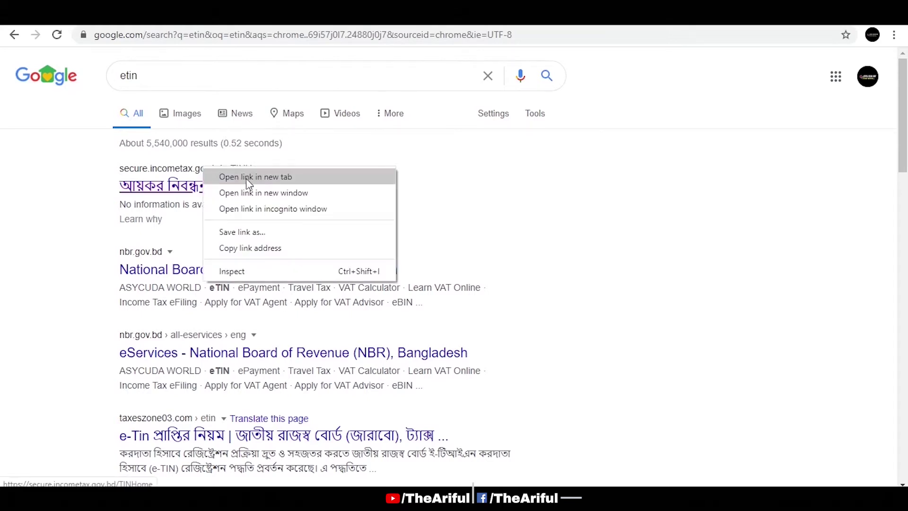
pyautogui.click(208, 186)
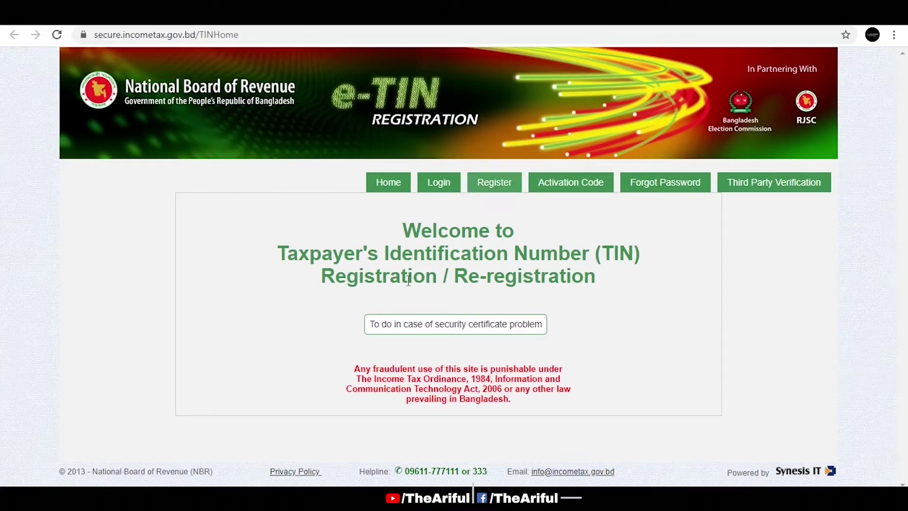
# Open the Register page in a new tab and switch to it.
pyautogui.rightClick(498, 184)
pyautogui.click(533, 185)
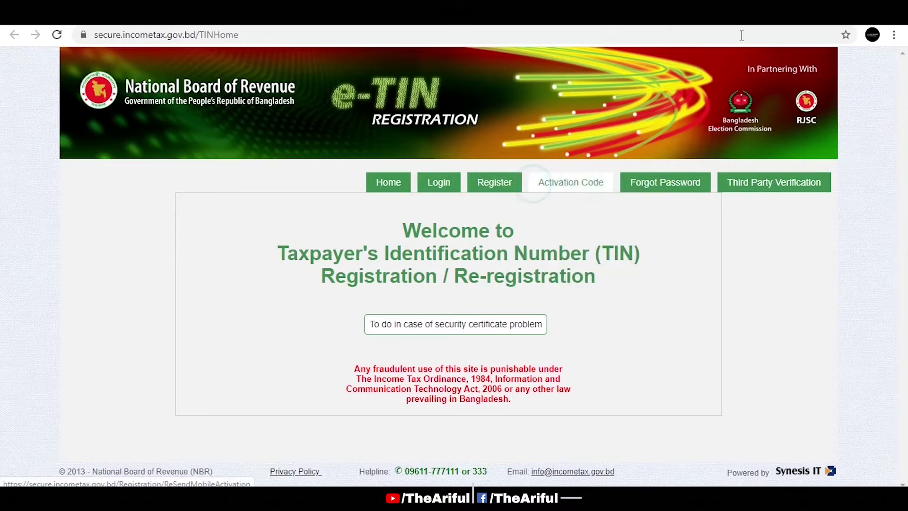
pyautogui.hotkey('ctrl', 'Tab')
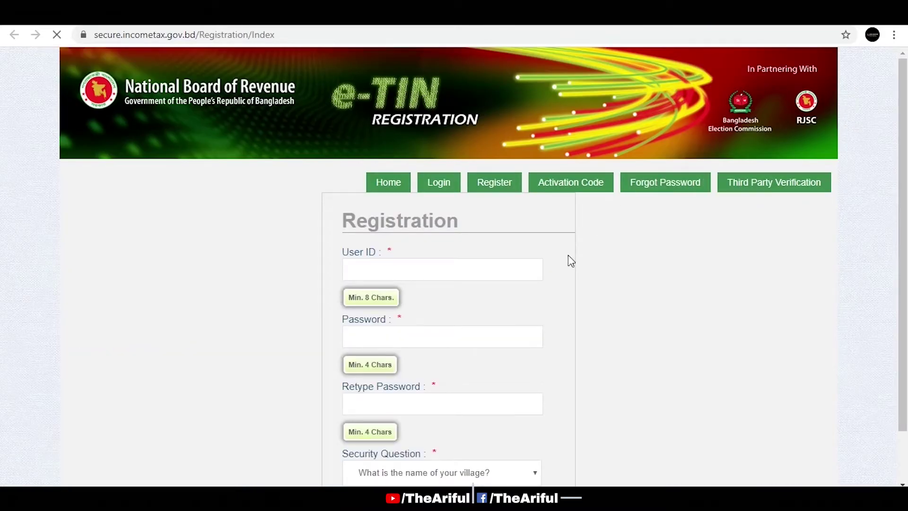
# Look over the empty registration form and place the cursor in the User ID field.
pyautogui.scroll(-1, 568, 255)
pyautogui.scroll(1, 569, 255)
pyautogui.scroll(-3, 386, 265)
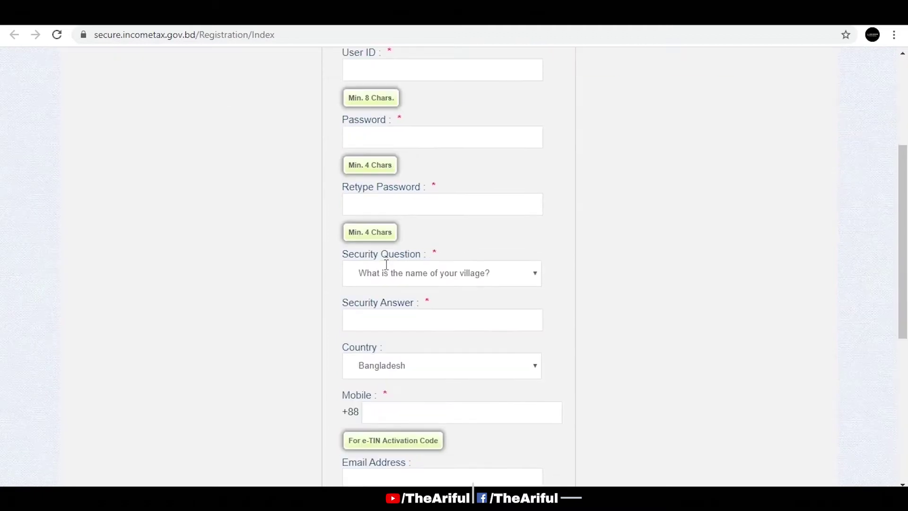
pyautogui.scroll(-4, 386, 265)
pyautogui.scroll(5, 386, 265)
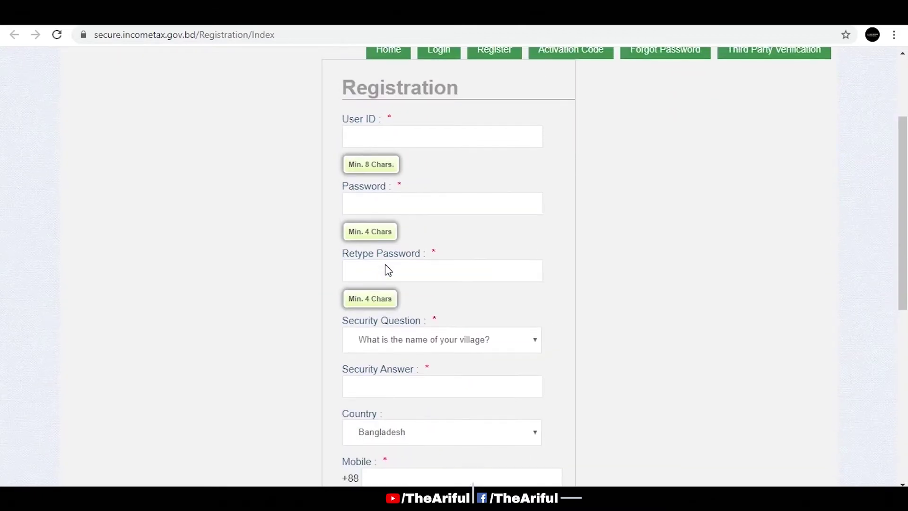
pyautogui.scroll(2, 385, 265)
pyautogui.scroll(-2, 386, 265)
pyautogui.scroll(2, 385, 265)
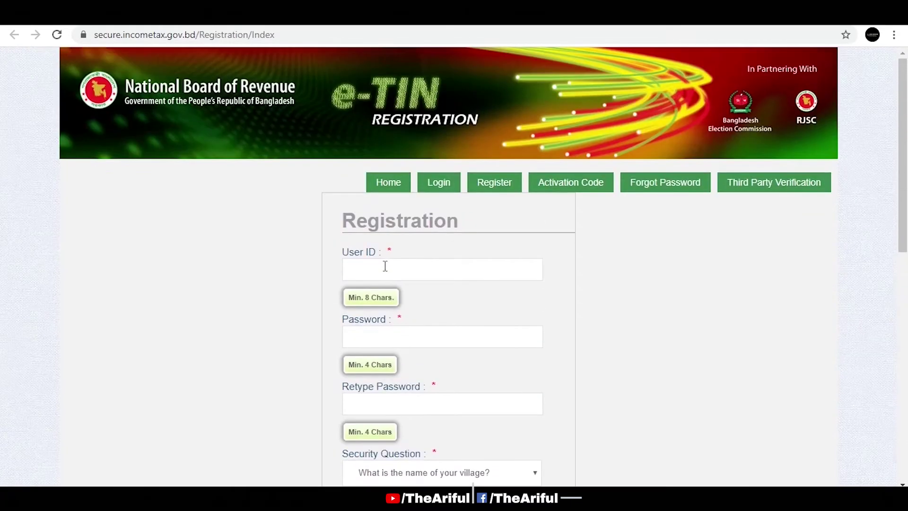
pyautogui.scroll(-2, 387, 261)
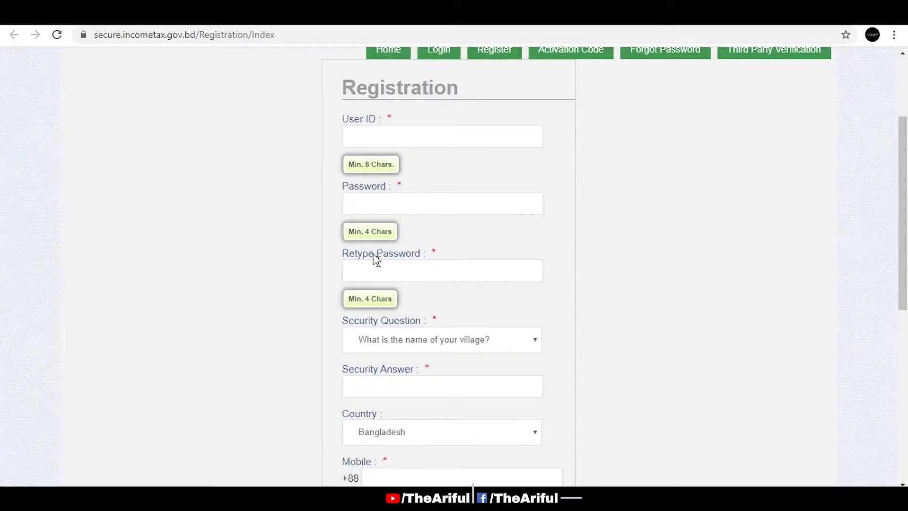
pyautogui.scroll(-2, 385, 232)
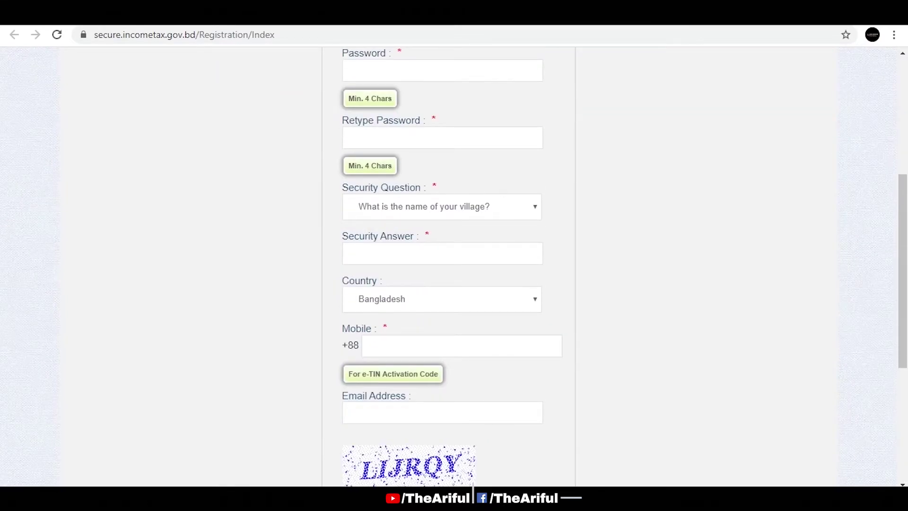
pyautogui.scroll(2, 344, 282)
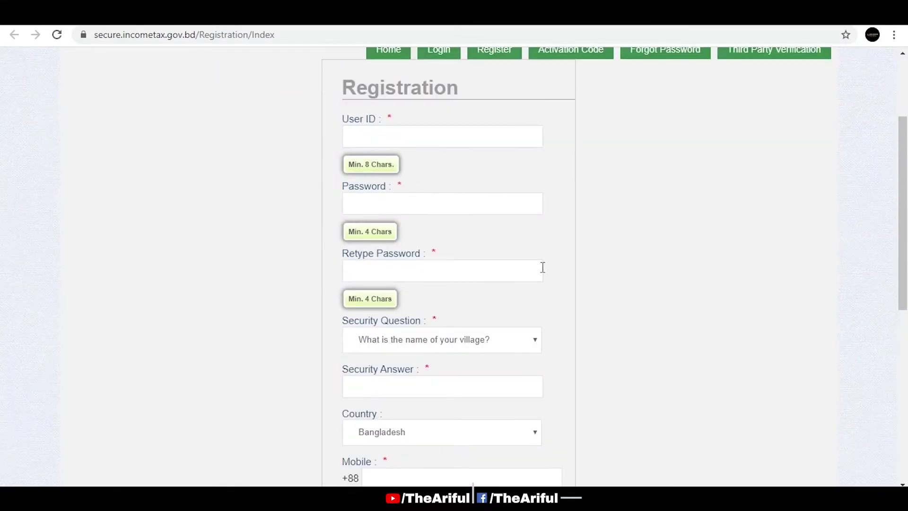
pyautogui.scroll(1, 436, 258)
pyautogui.click(348, 200)
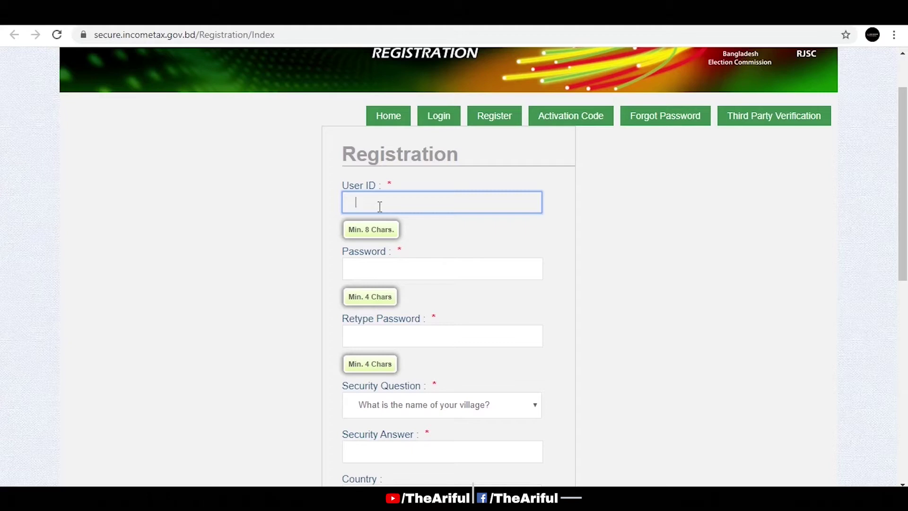
# Enter the chosen User ID, the account password and its retyped confirmation.
pyautogui.click(379, 269)
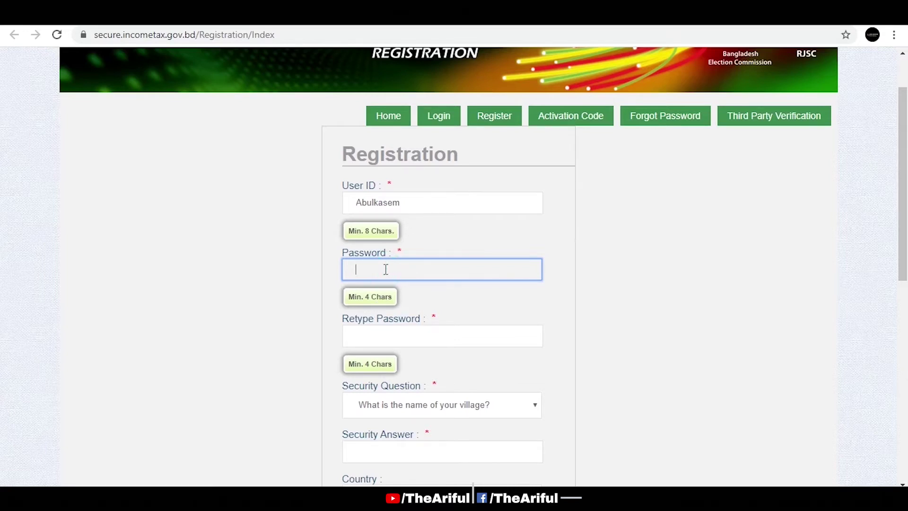
pyautogui.click(395, 334)
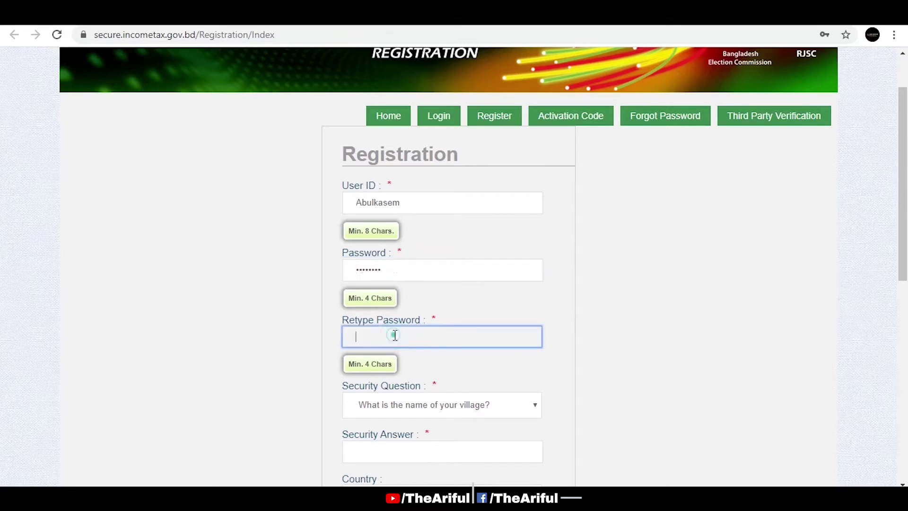
# Fill in the village-name security answer and check the country selection.
pyautogui.press('Tab')
pyautogui.scroll(-3, 388, 265)
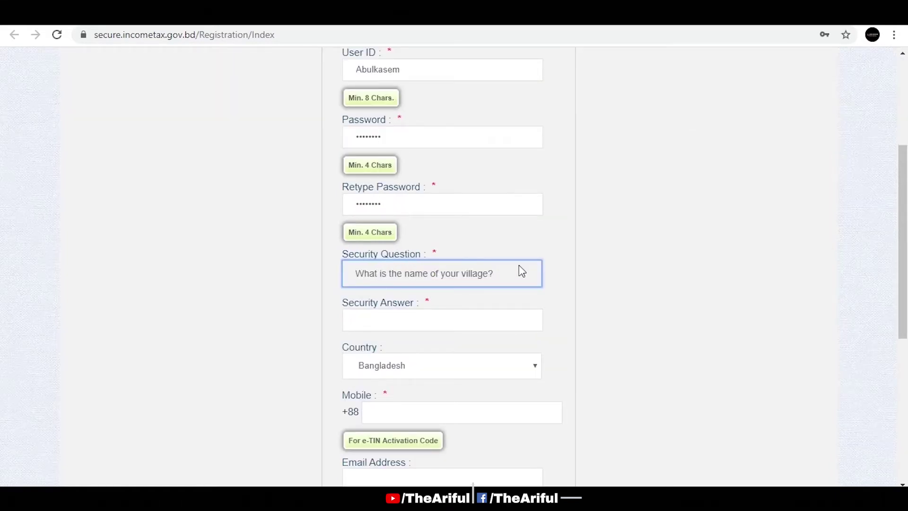
pyautogui.scroll(-1, 449, 275)
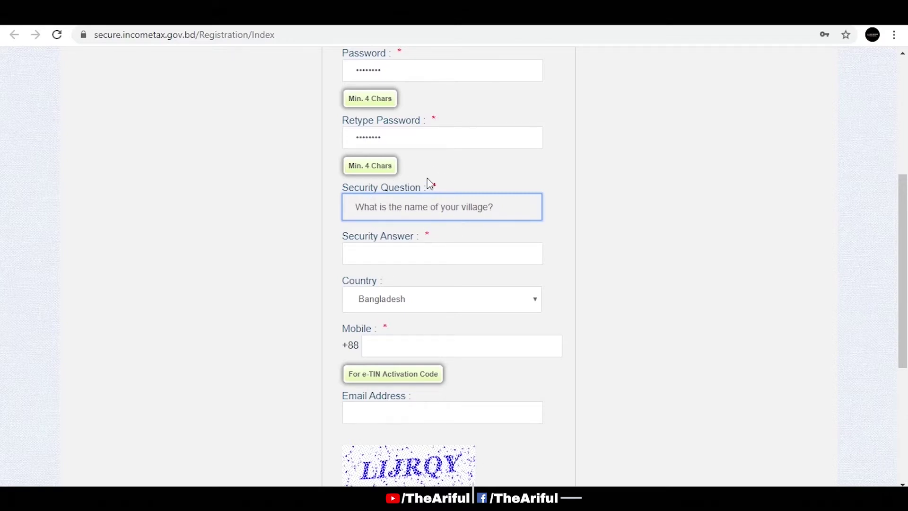
pyautogui.click(416, 254)
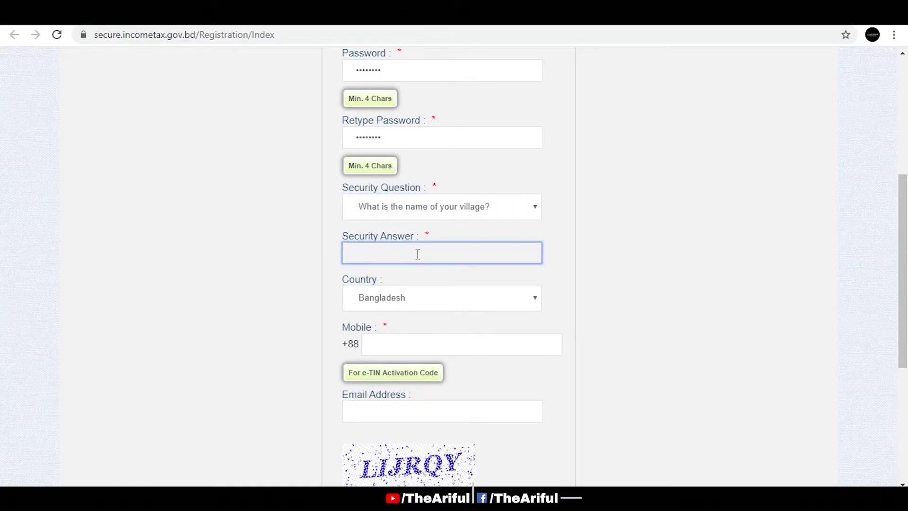
pyautogui.scroll(-1, 418, 254)
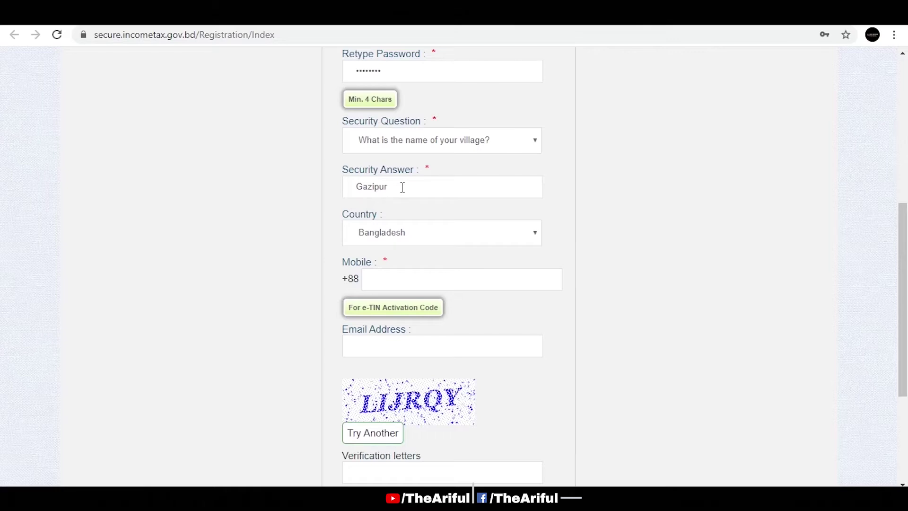
pyautogui.click(436, 222)
pyautogui.scroll(-1, 508, 208)
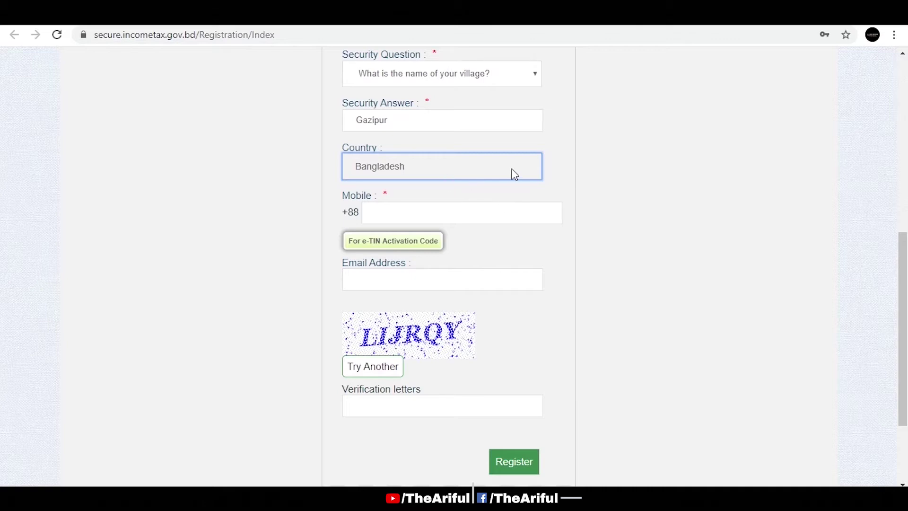
pyautogui.click(393, 208)
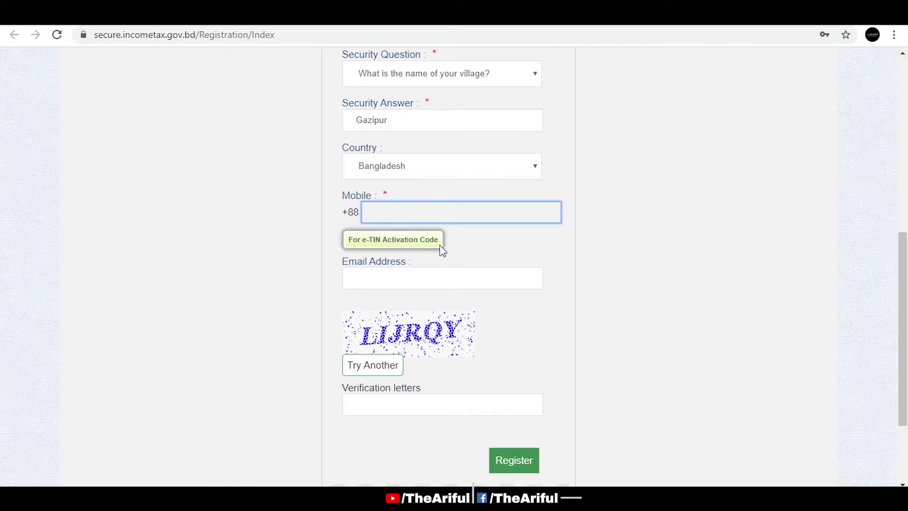
# Paste the copied mobile number into the Mobile field.
pyautogui.click(432, 216)
pyautogui.rightClick(387, 212)
pyautogui.click(418, 316)
pyautogui.click(484, 239)
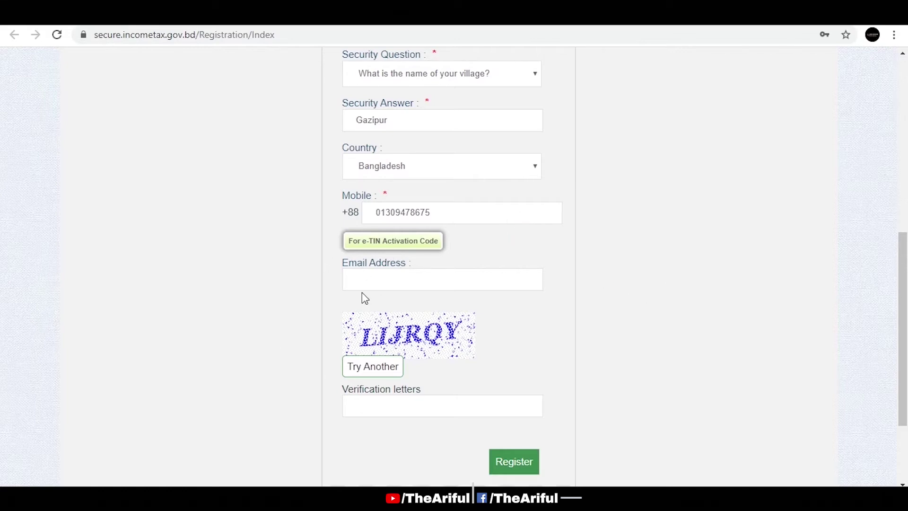
# Copy the e-mail address from the notes slide into Email Address, then start typing the captcha letters.
pyautogui.click(364, 280)
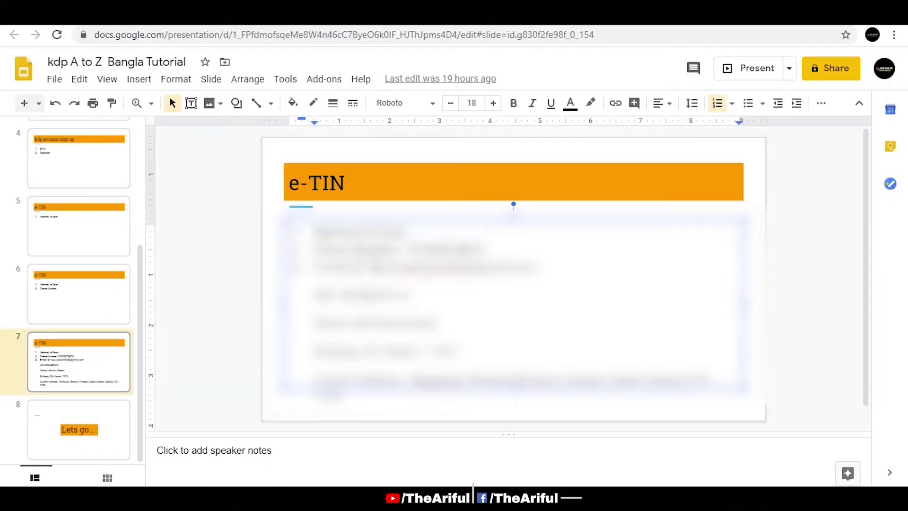
pyautogui.rightClick(533, 272)
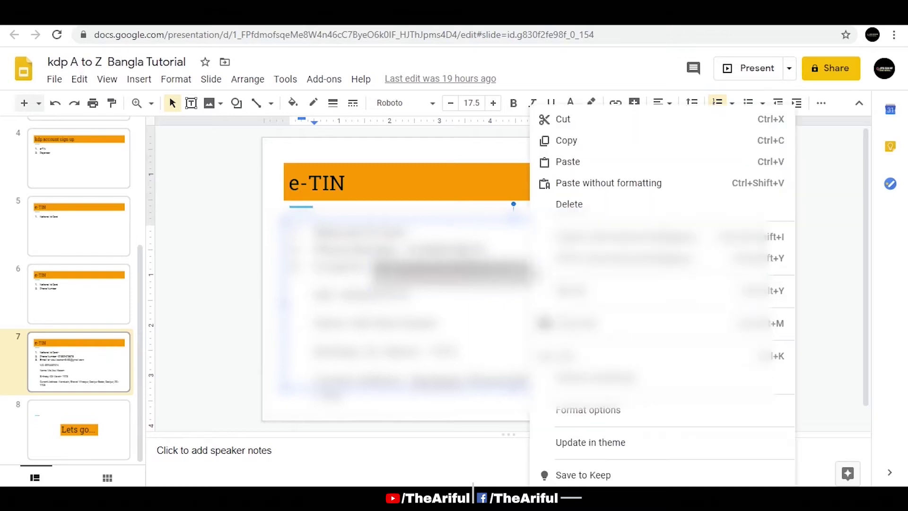
pyautogui.click(565, 144)
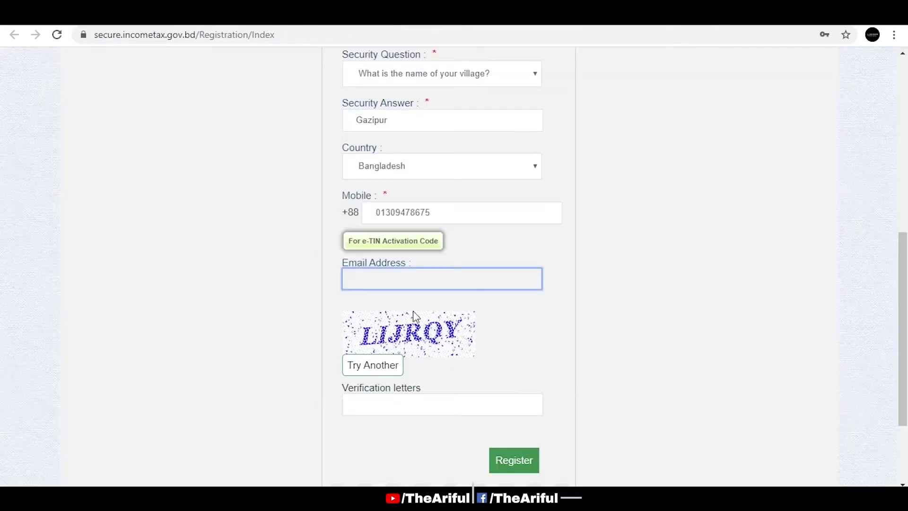
pyautogui.rightClick(404, 278)
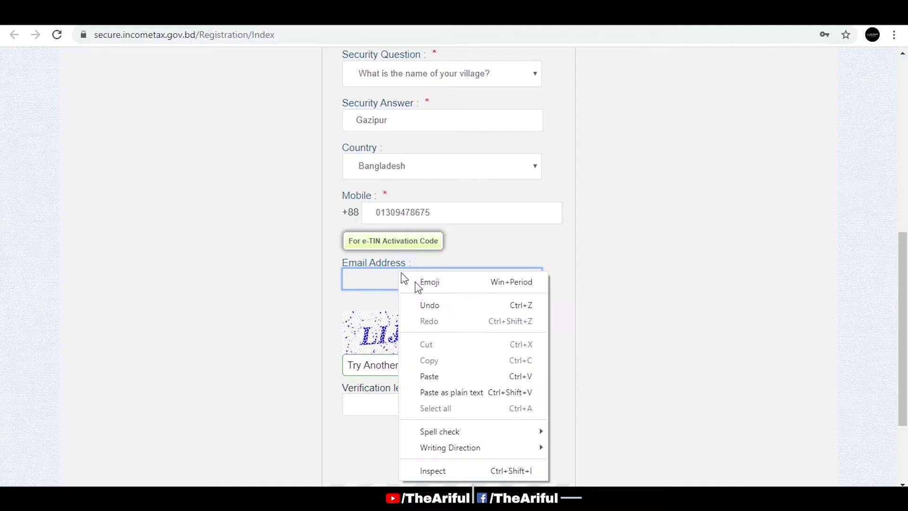
pyautogui.click(436, 376)
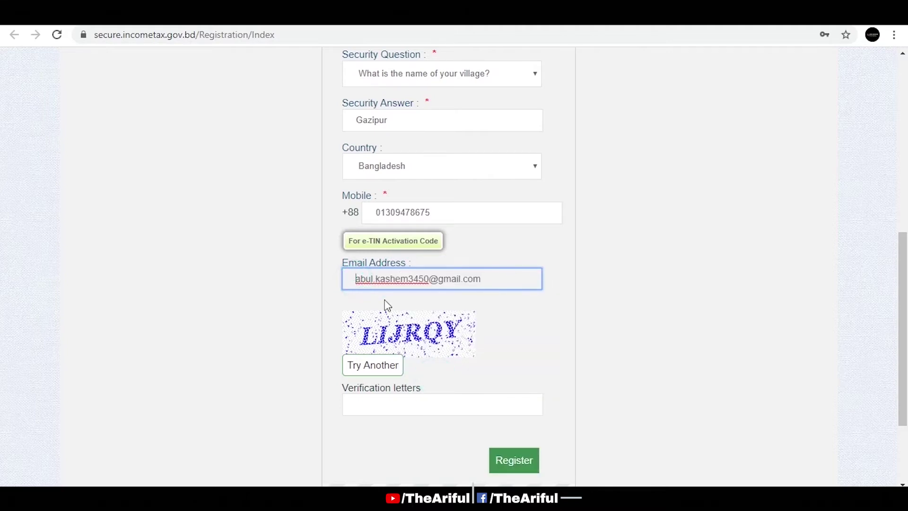
pyautogui.scroll(-3, 385, 304)
pyautogui.click(383, 283)
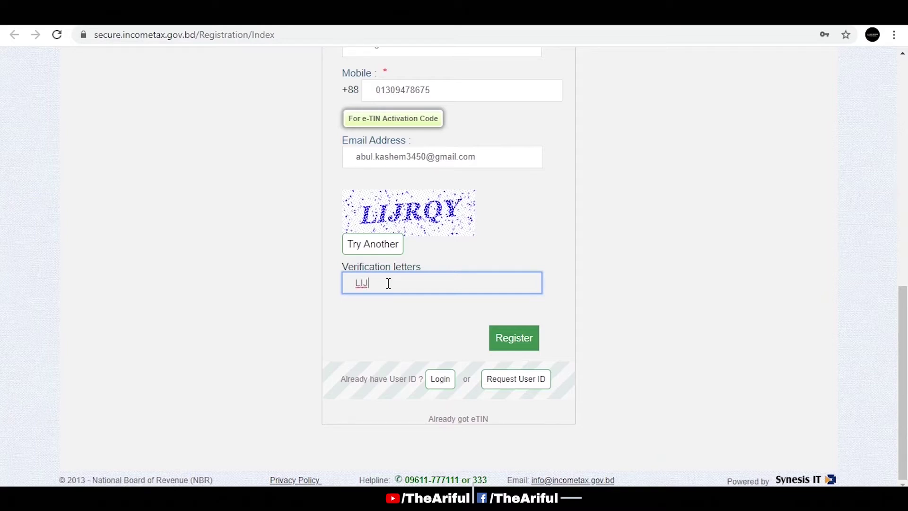
pyautogui.write('RQY')
# Submit the registration, save the login in Chrome, and activate the account with the SMS code.
pyautogui.click(516, 341)
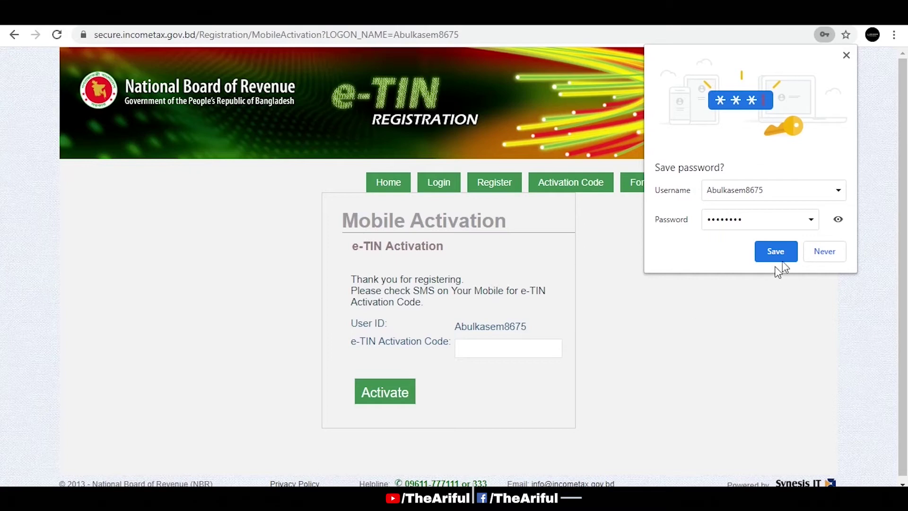
pyautogui.click(783, 253)
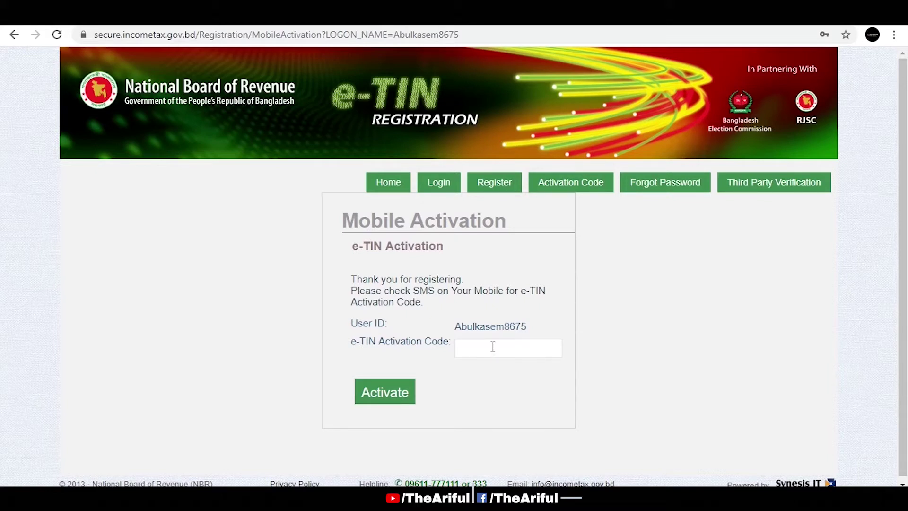
pyautogui.click(492, 347)
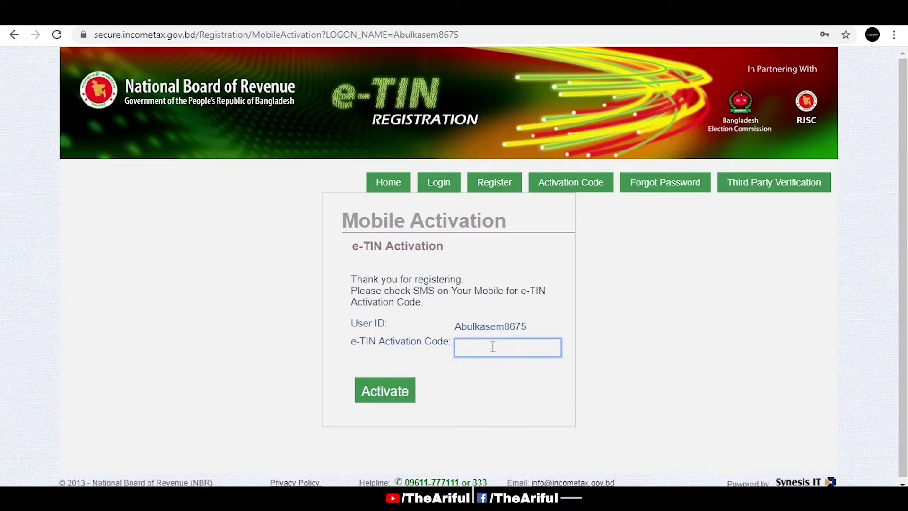
pyautogui.click(386, 393)
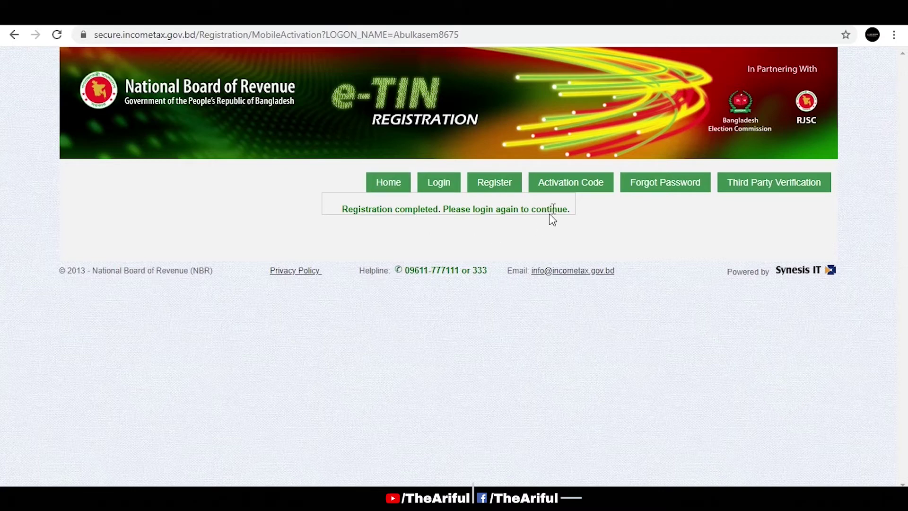
pyautogui.click(439, 189)
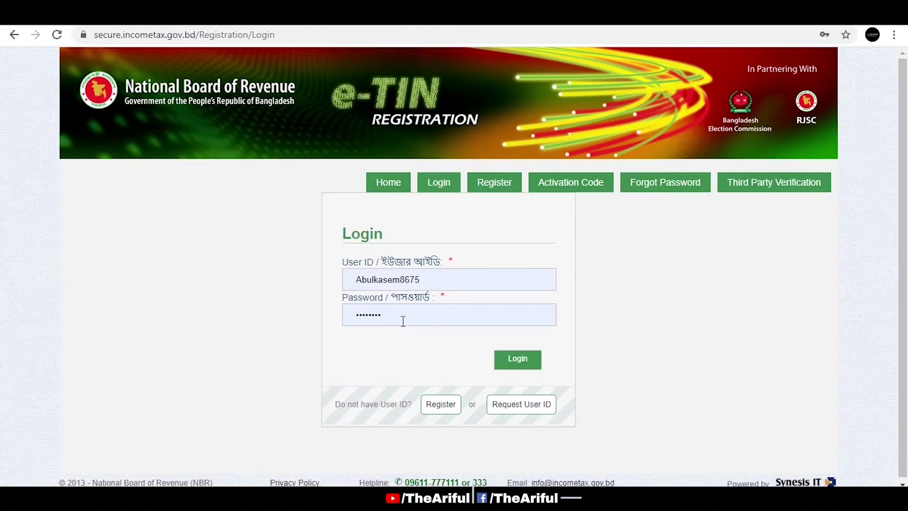
# Log in with the autofilled User ID and password.
pyautogui.click(520, 360)
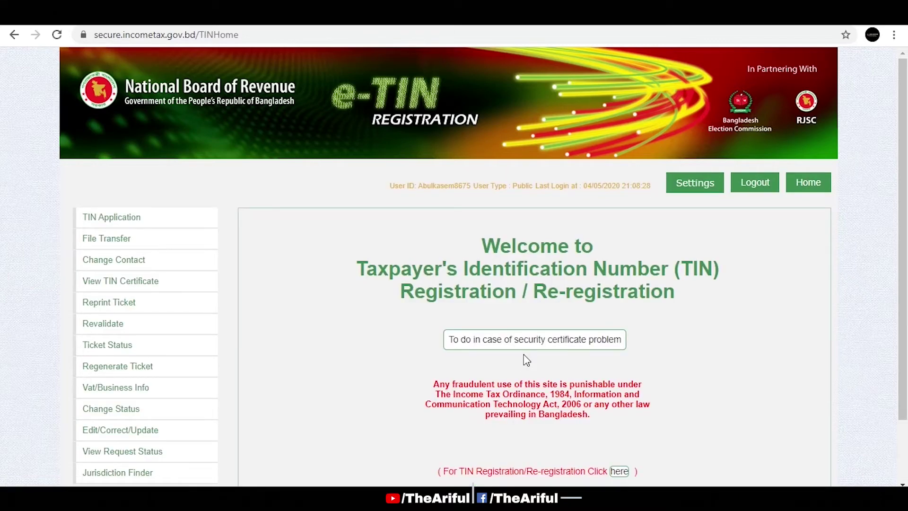
# Open View TIN Certificate, see that no certificate exists, and follow the TIN application link.
pyautogui.scroll(-2, 526, 360)
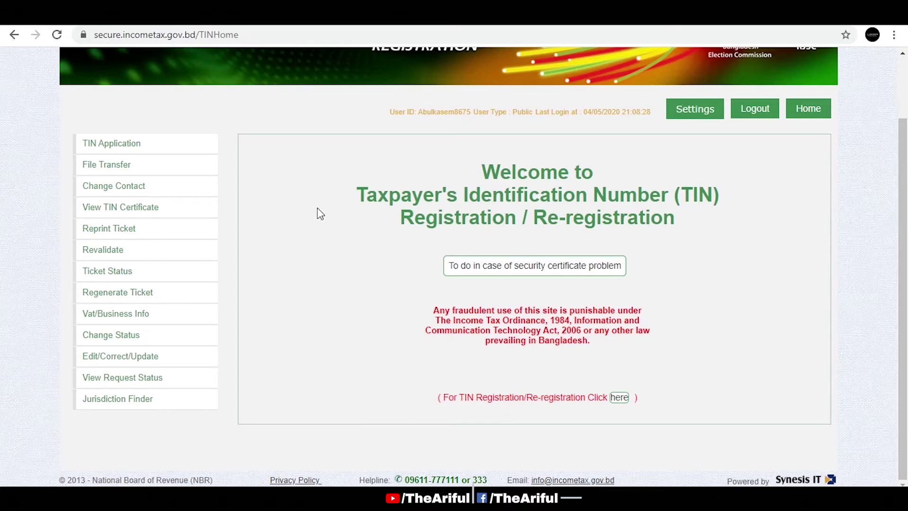
pyautogui.scroll(2, 318, 210)
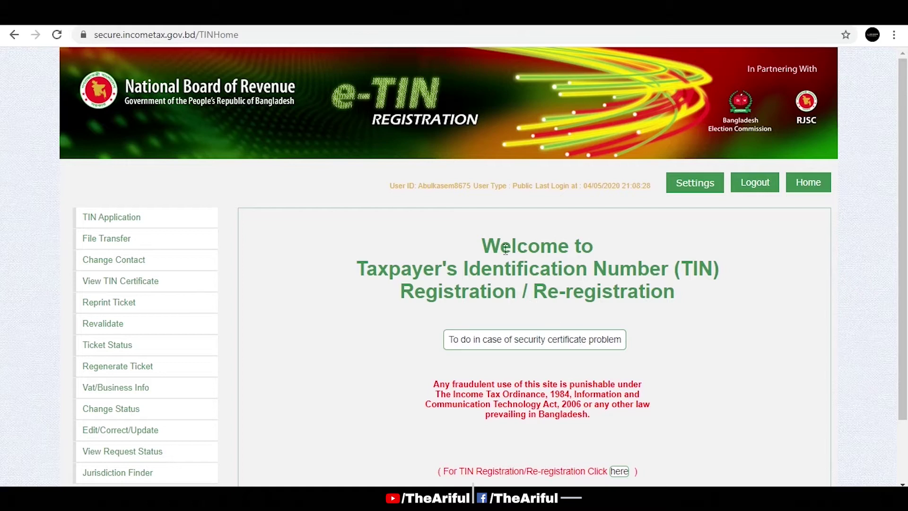
pyautogui.click(146, 286)
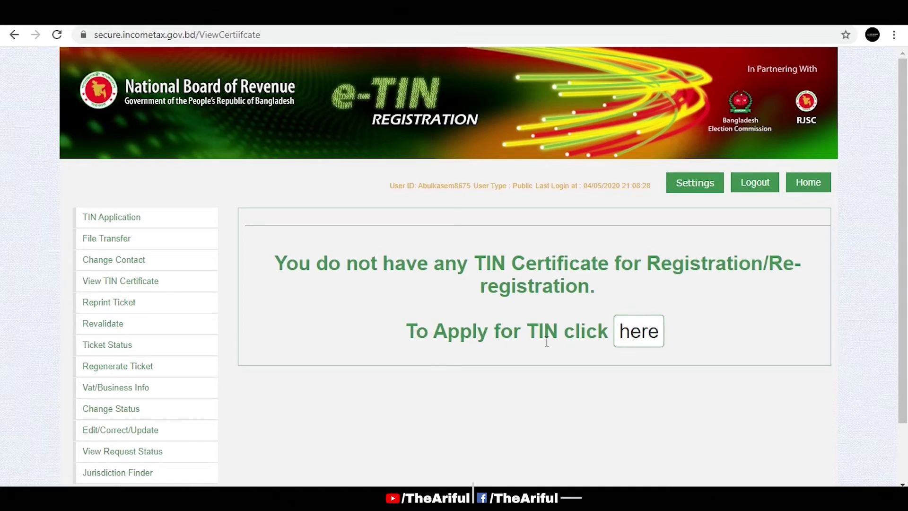
pyautogui.click(648, 341)
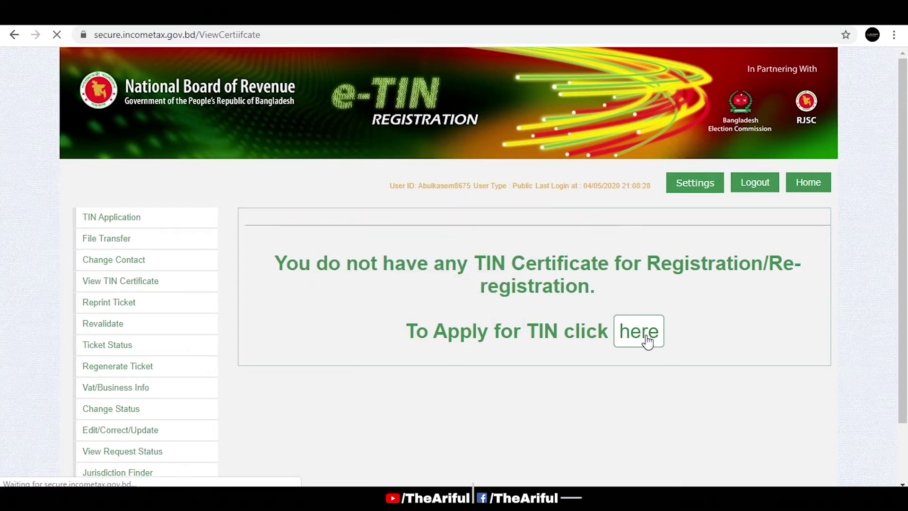
# Keep taxpayer status Individual -> Bangladeshi and choose New Registration as the registration type.
pyautogui.click(646, 339)
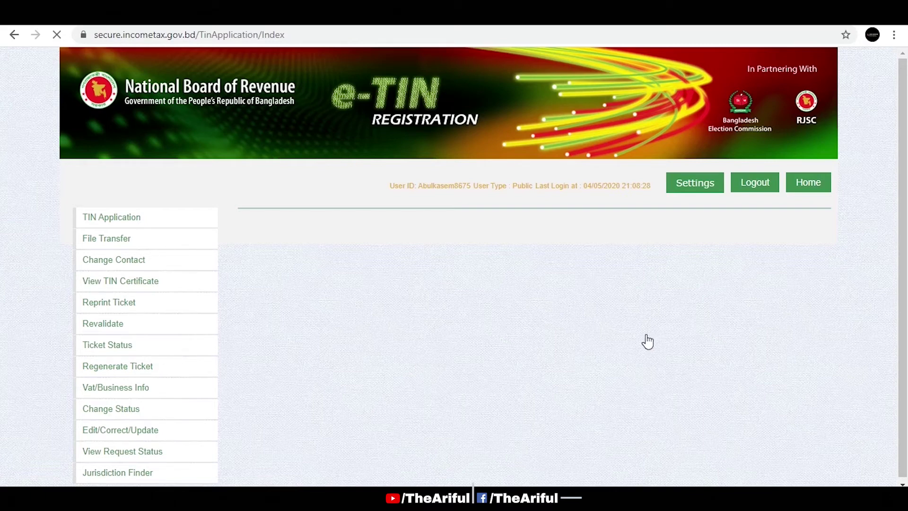
pyautogui.scroll(-1, 547, 279)
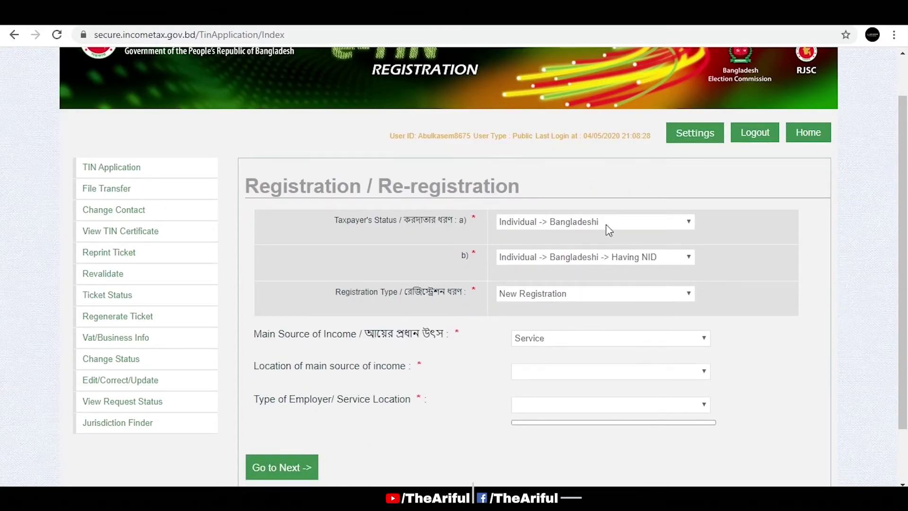
pyautogui.scroll(-1, 606, 227)
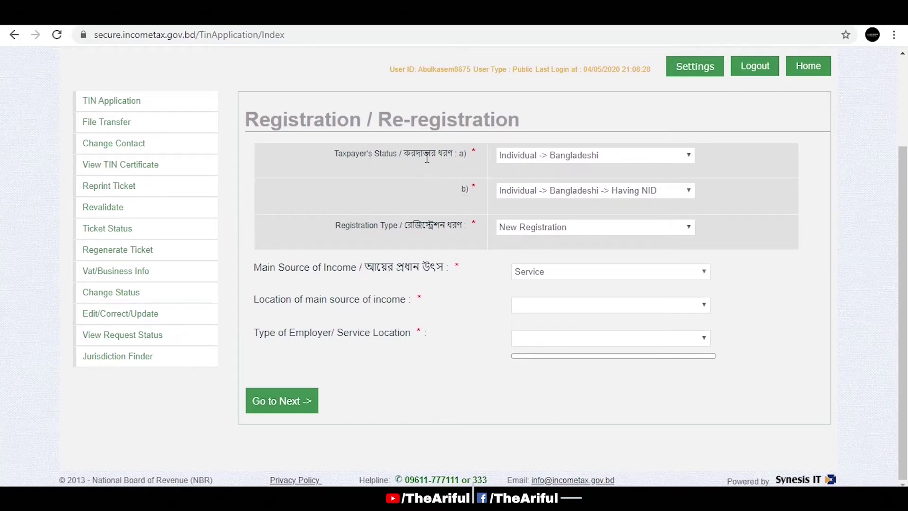
pyautogui.click(655, 161)
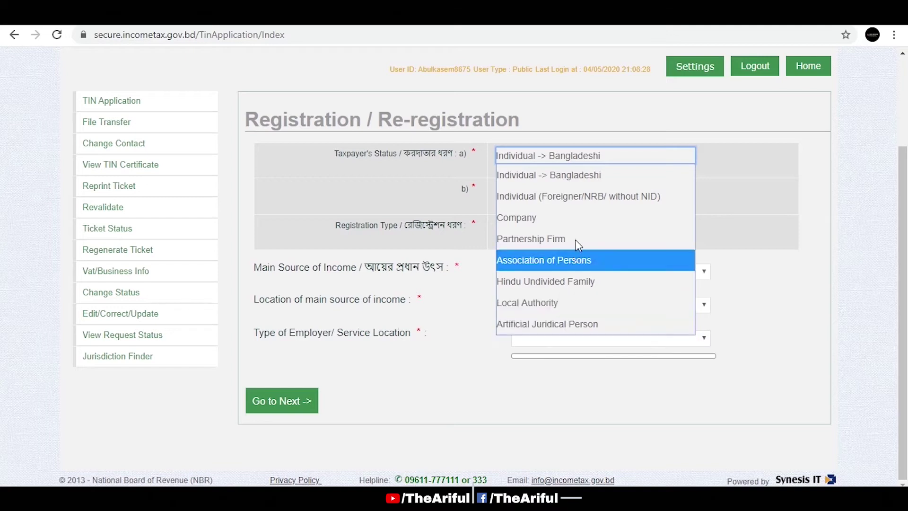
pyautogui.click(477, 203)
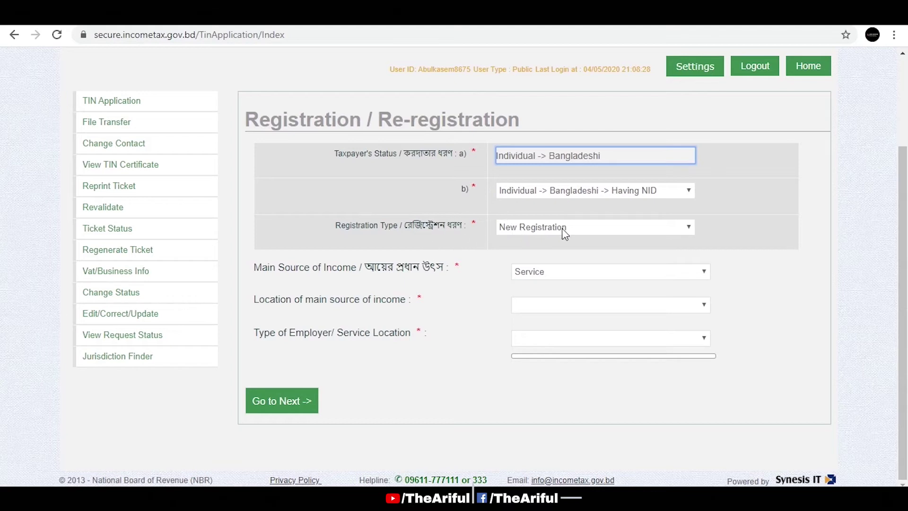
pyautogui.click(670, 232)
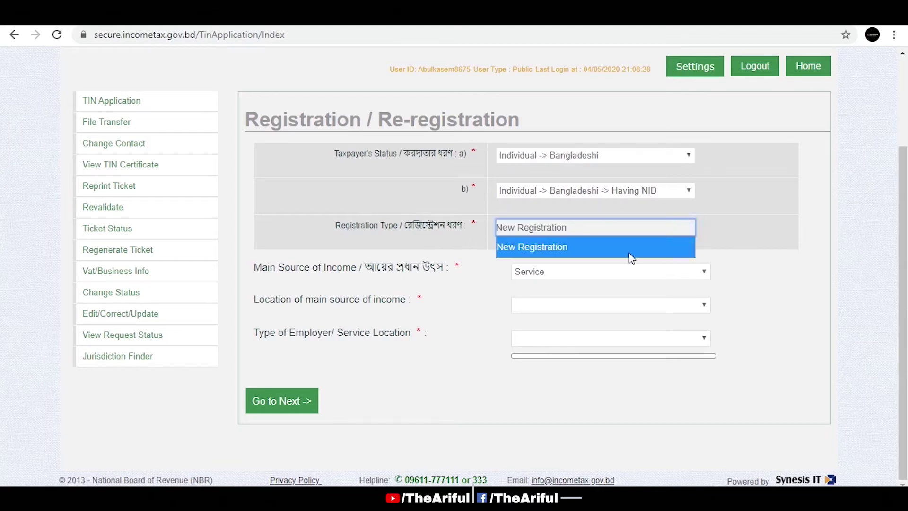
pyautogui.click(640, 243)
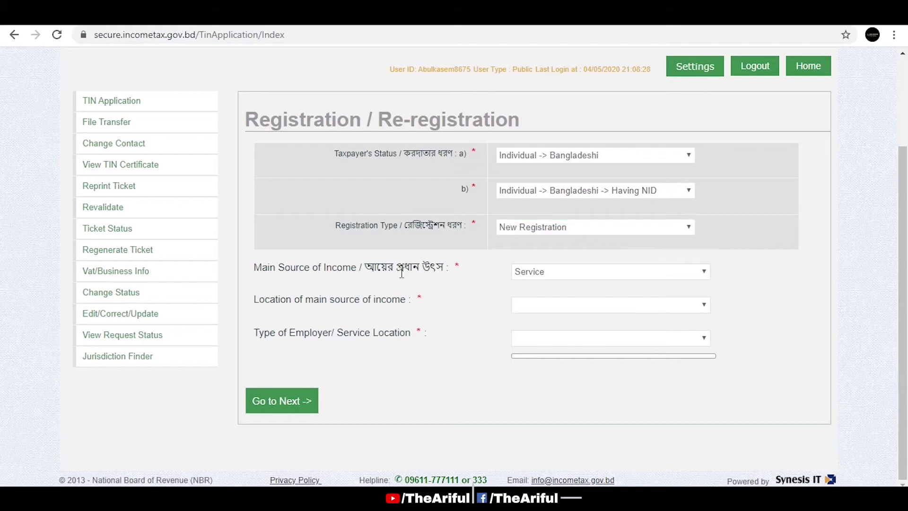
# Set the main source of income to Business (Individual/Firm).
pyautogui.click(577, 270)
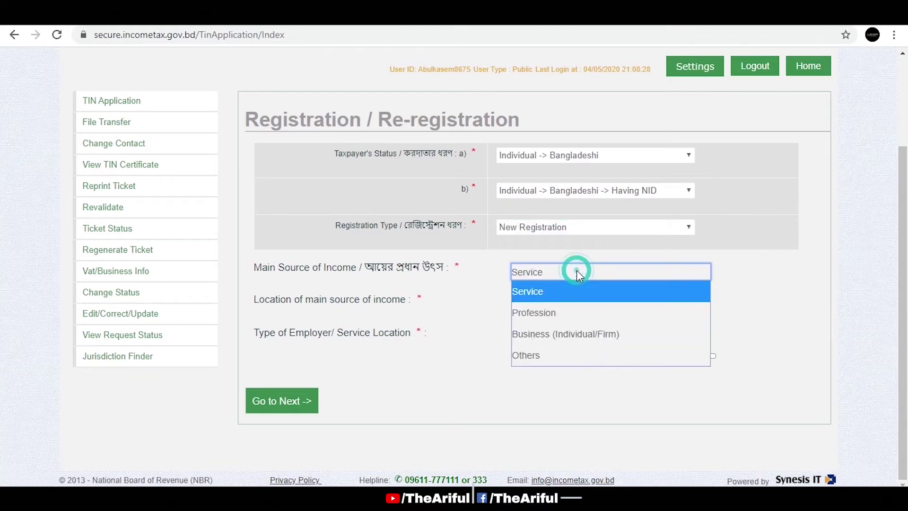
pyautogui.click(542, 334)
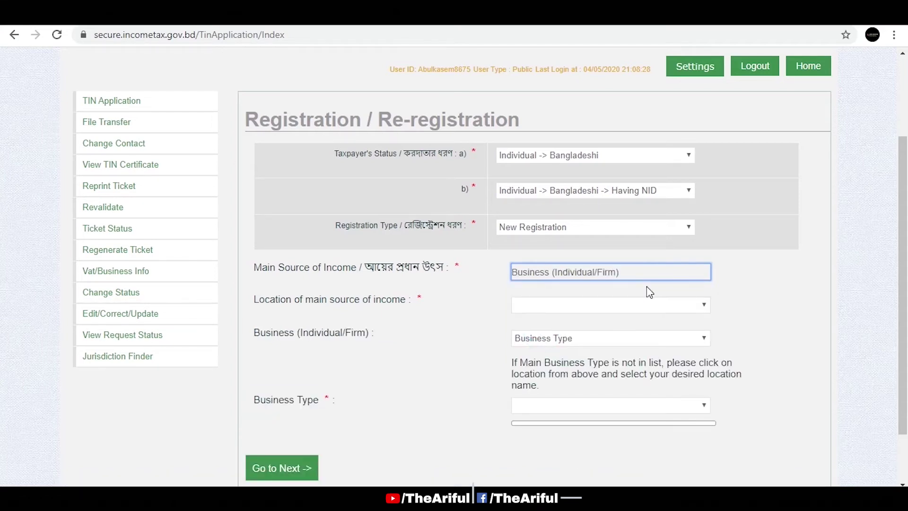
pyautogui.scroll(-1, 610, 343)
pyautogui.scroll(-2, 611, 347)
pyautogui.click(231, 247)
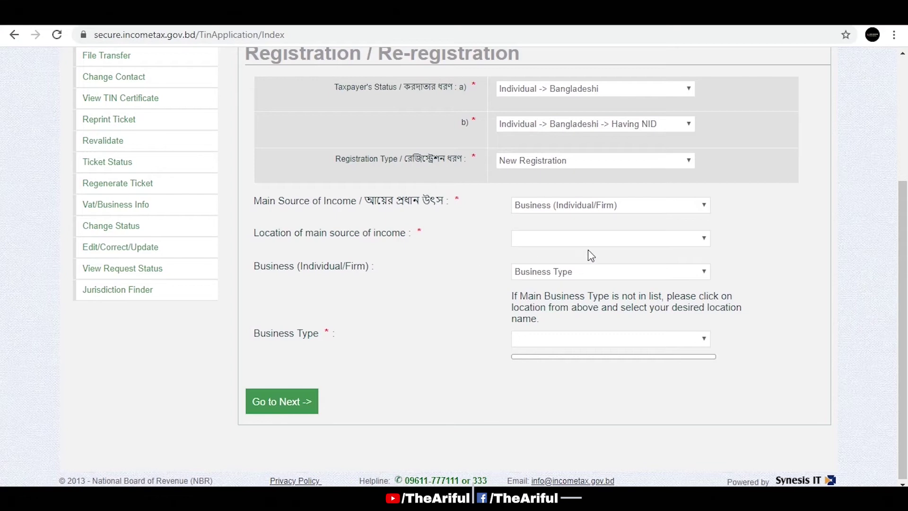
# Choose Gazipur from the district list as the income location.
pyautogui.click(698, 238)
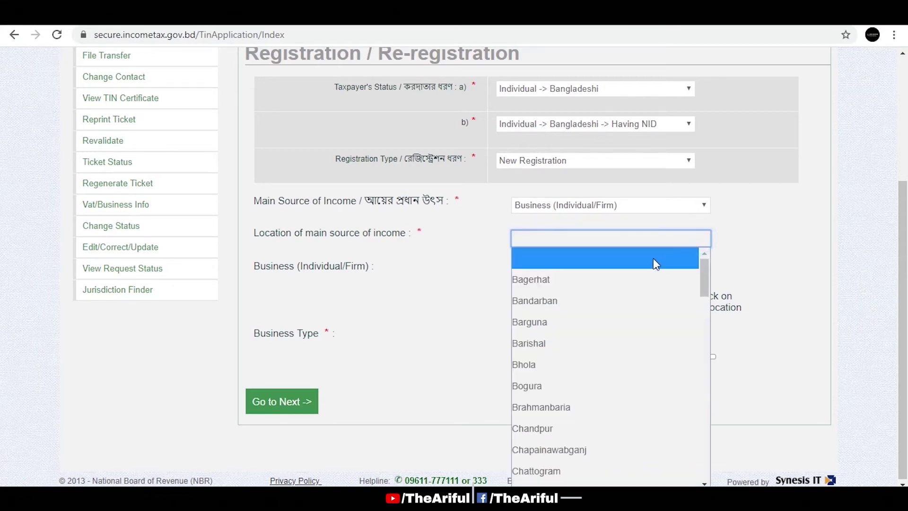
pyautogui.scroll(-4, 577, 360)
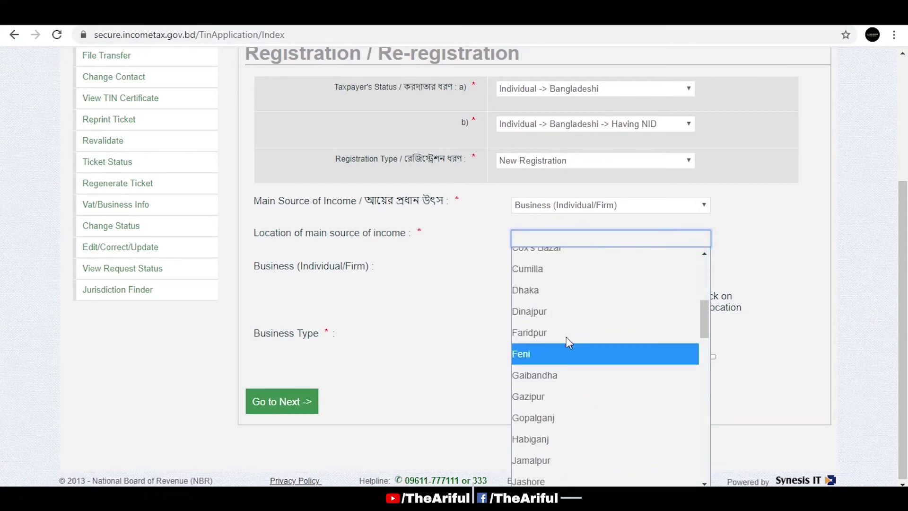
pyautogui.scroll(-4, 576, 369)
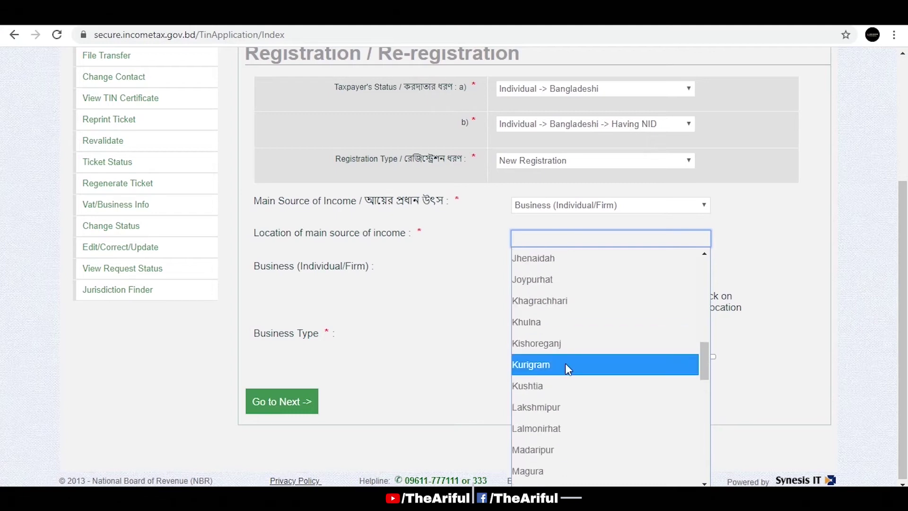
pyautogui.scroll(2, 576, 369)
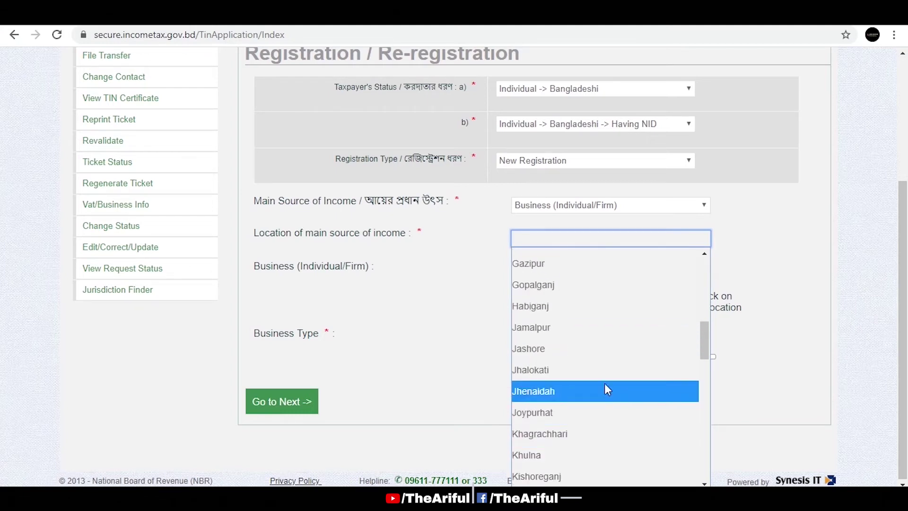
pyautogui.scroll(4, 591, 342)
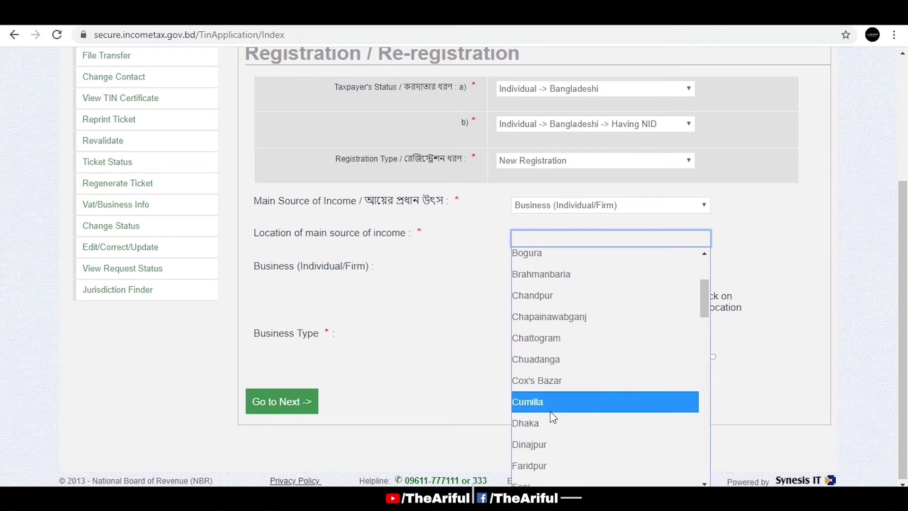
pyautogui.scroll(-4, 558, 422)
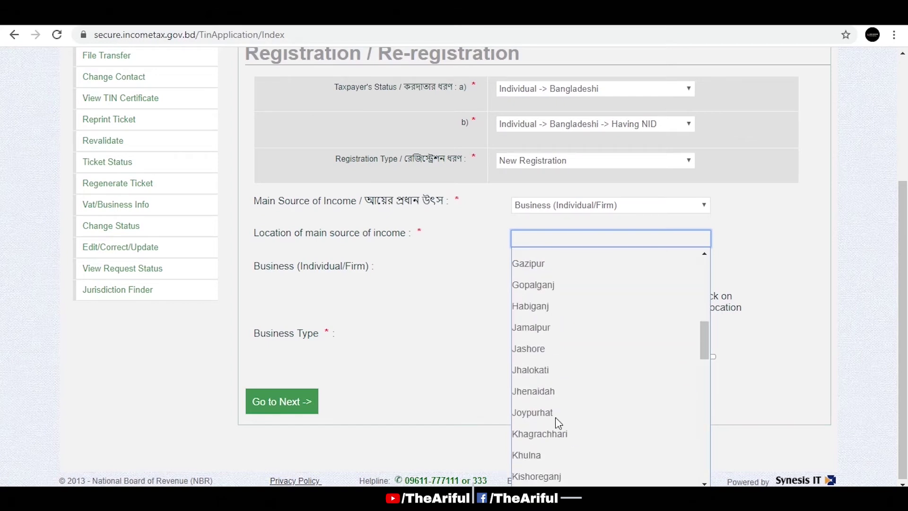
pyautogui.click(550, 261)
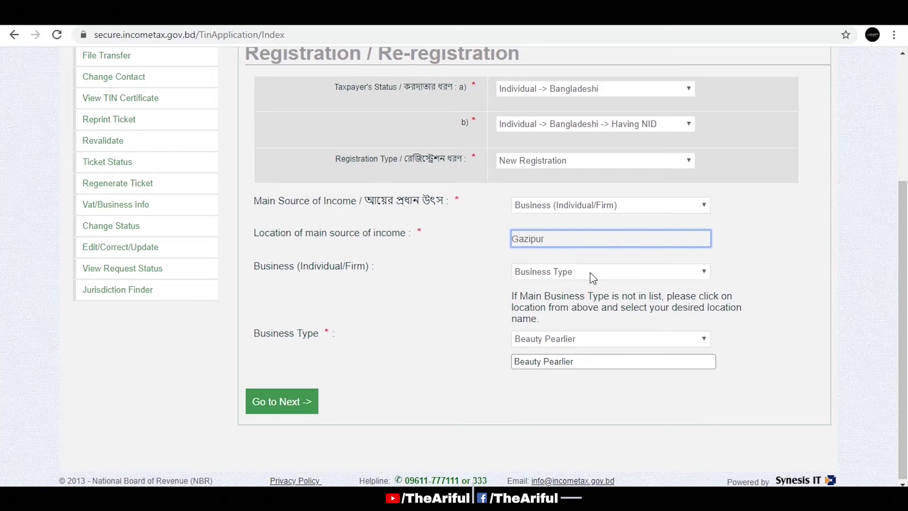
pyautogui.press('Tab')
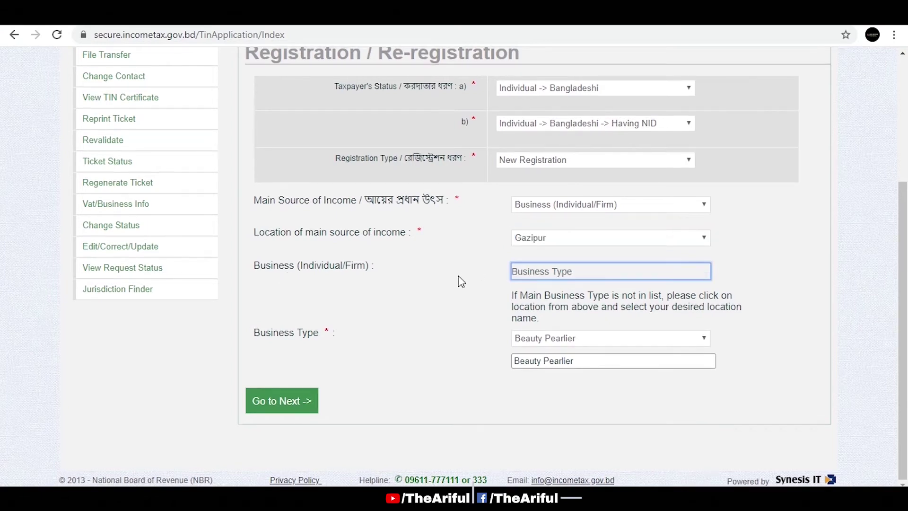
pyautogui.click(567, 272)
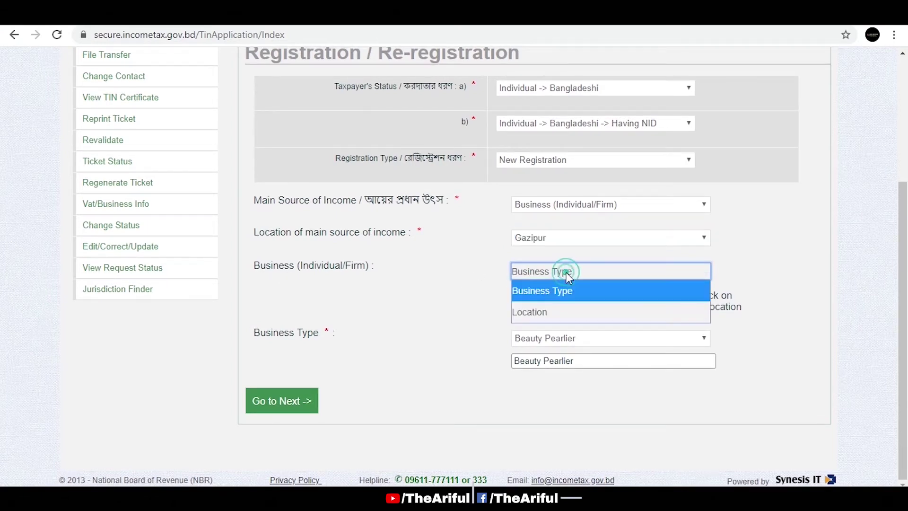
# Set the business entry to Location 'Ward no: 19, 20, 21, 22 & 23 (Gazipur City Corporation)' and go to the next step.
pyautogui.click(550, 317)
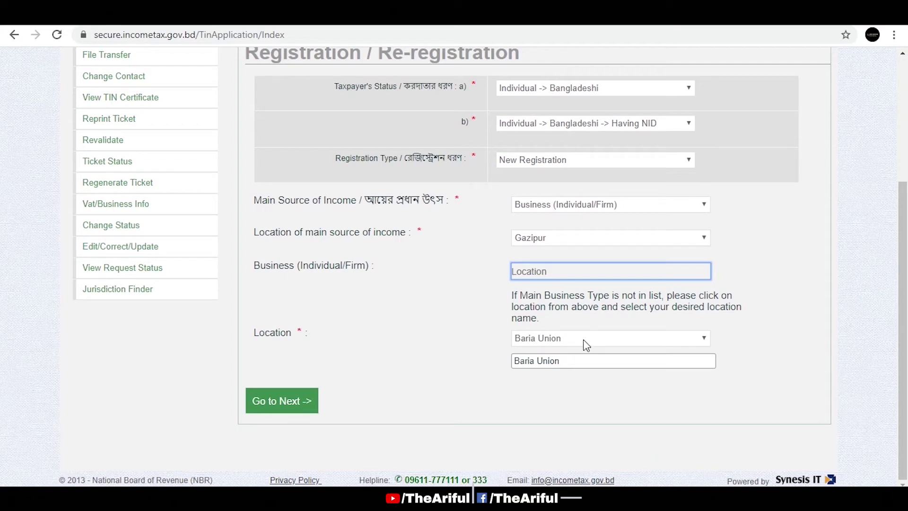
pyautogui.click(634, 338)
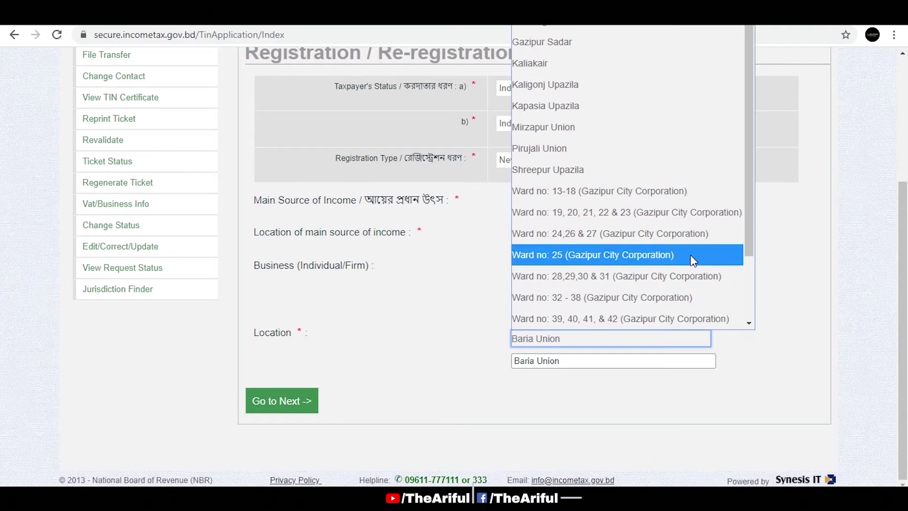
pyautogui.click(703, 213)
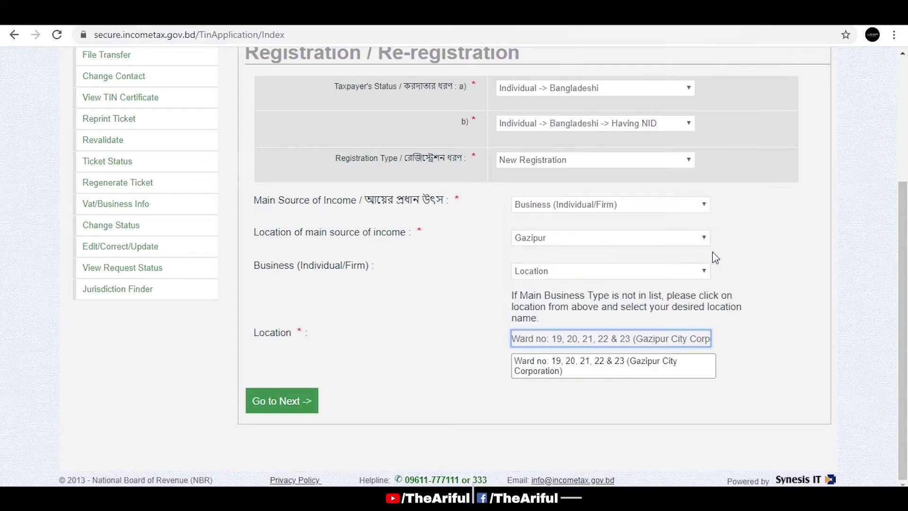
pyautogui.scroll(4, 763, 355)
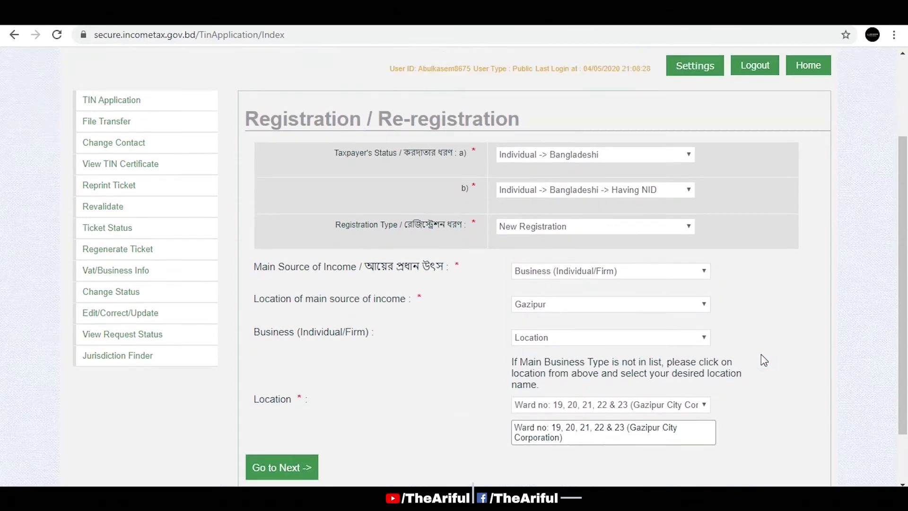
pyautogui.scroll(-4, 762, 355)
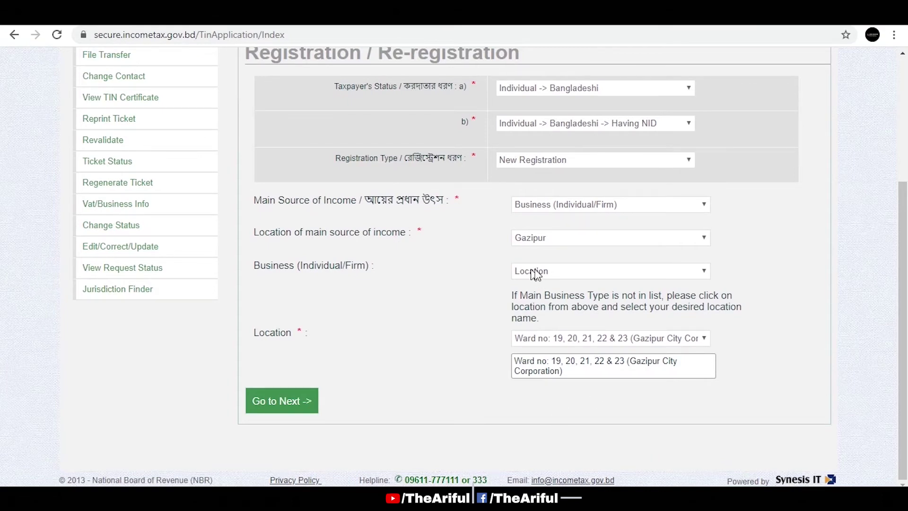
pyautogui.click(308, 407)
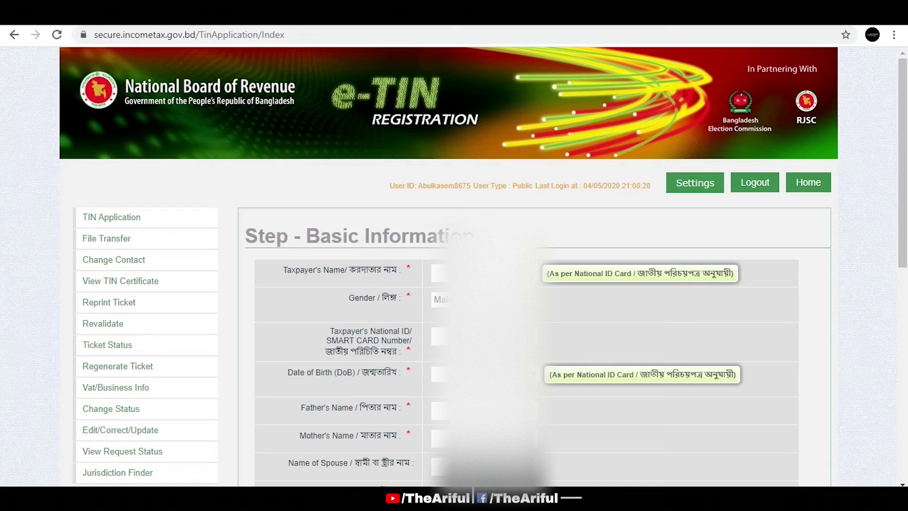
# Enter the taxpayer's full name and set the gender to Male.
pyautogui.scroll(-3, 427, 165)
pyautogui.click(426, 140)
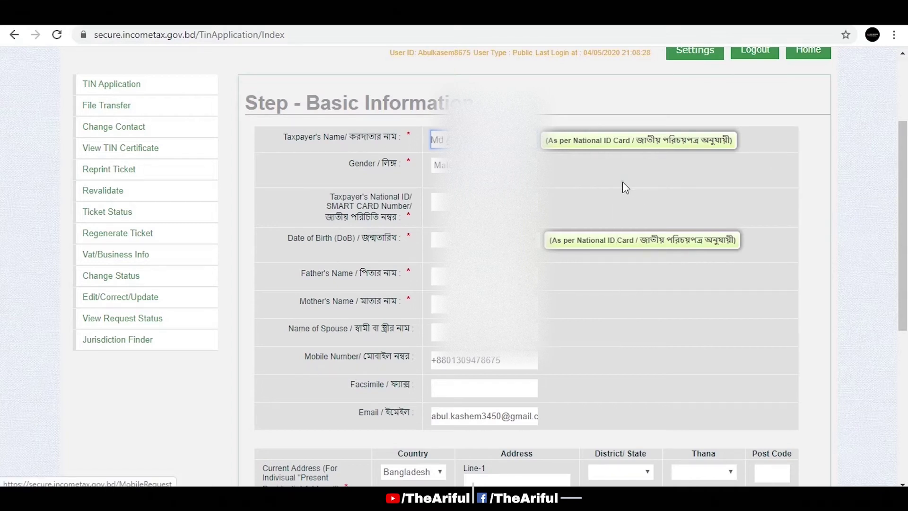
pyautogui.click(623, 182)
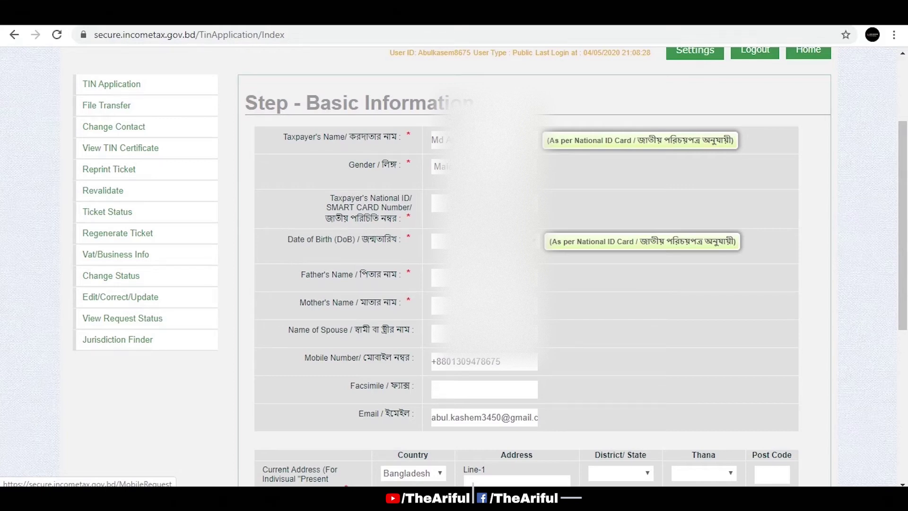
pyautogui.click(492, 140)
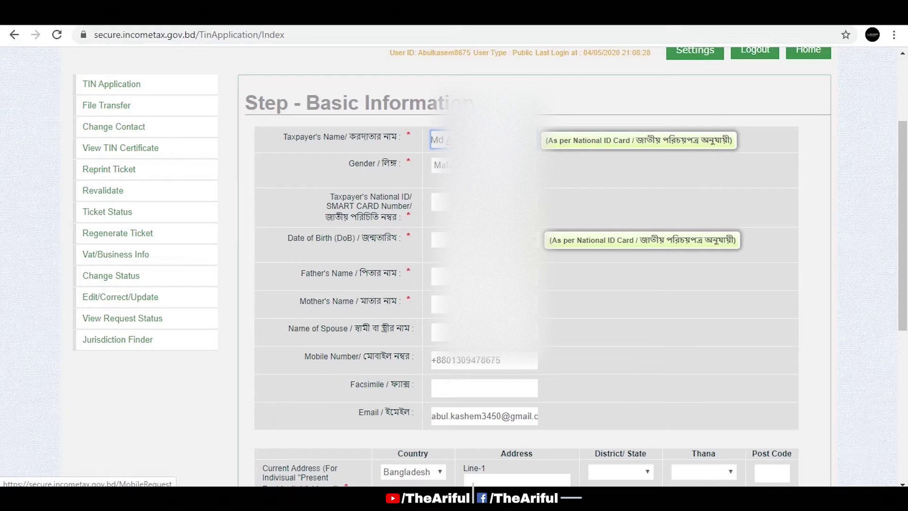
pyautogui.click(487, 165)
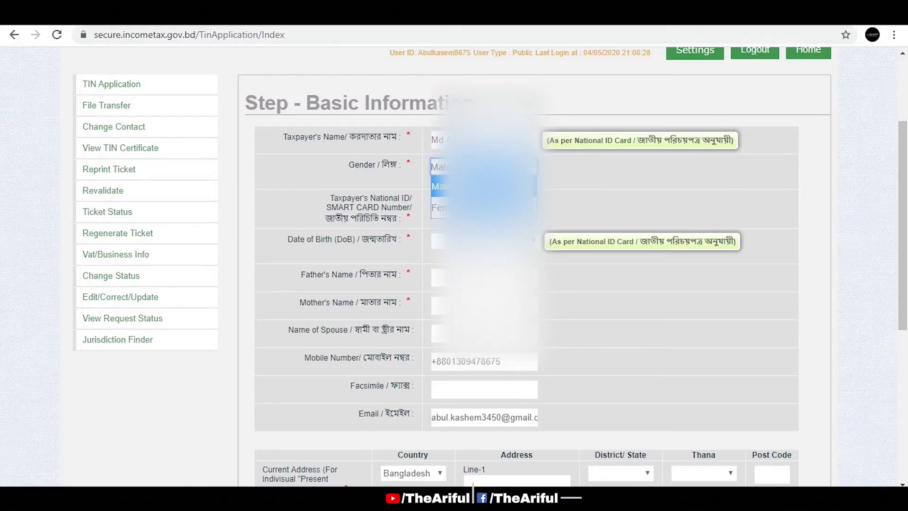
pyautogui.click(530, 186)
# Enter the taxpayer's National ID number.
pyautogui.scroll(-1, 546, 185)
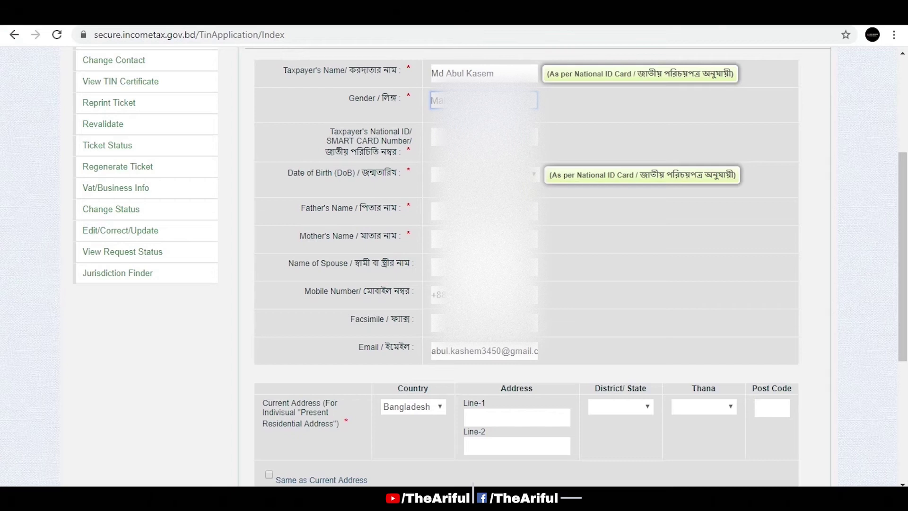
pyautogui.click(438, 137)
pyautogui.write('599')
pyautogui.scroll(1, 435, 224)
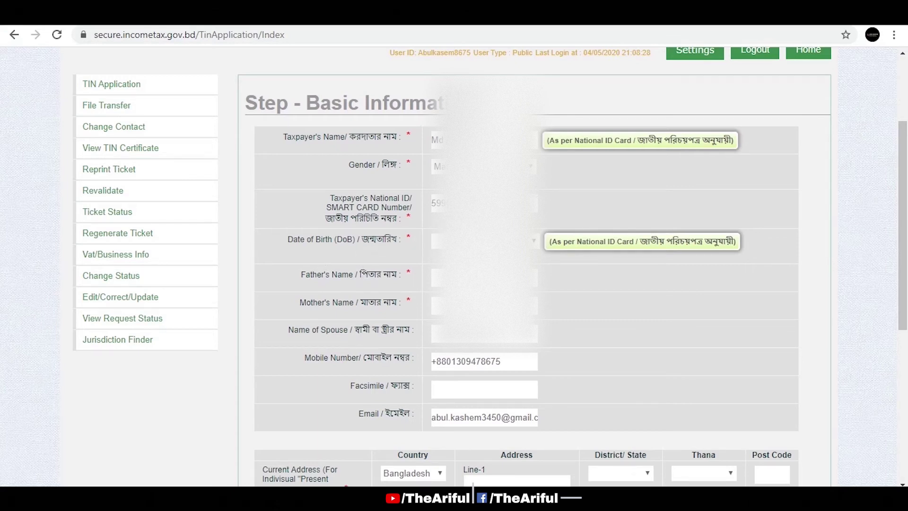
# Set the date of birth to day 12, the chosen month, and year 1966.
pyautogui.click(473, 242)
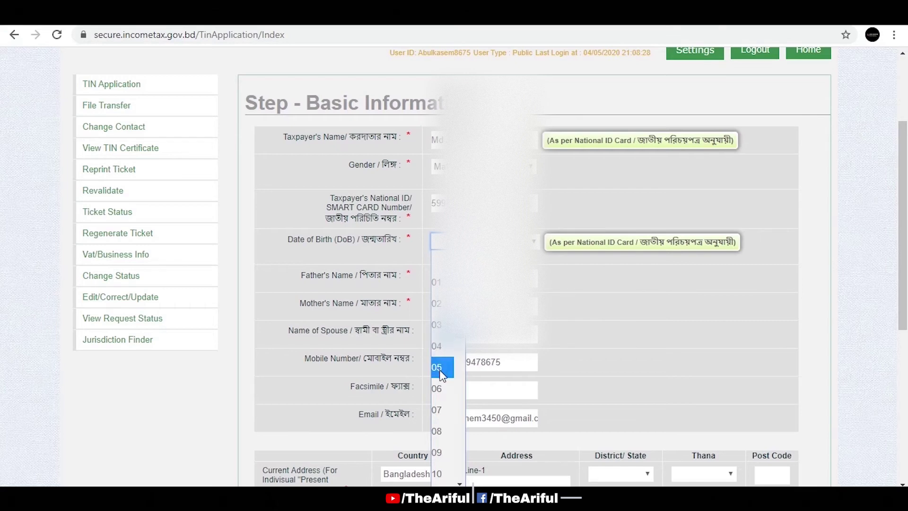
pyautogui.scroll(-1, 441, 366)
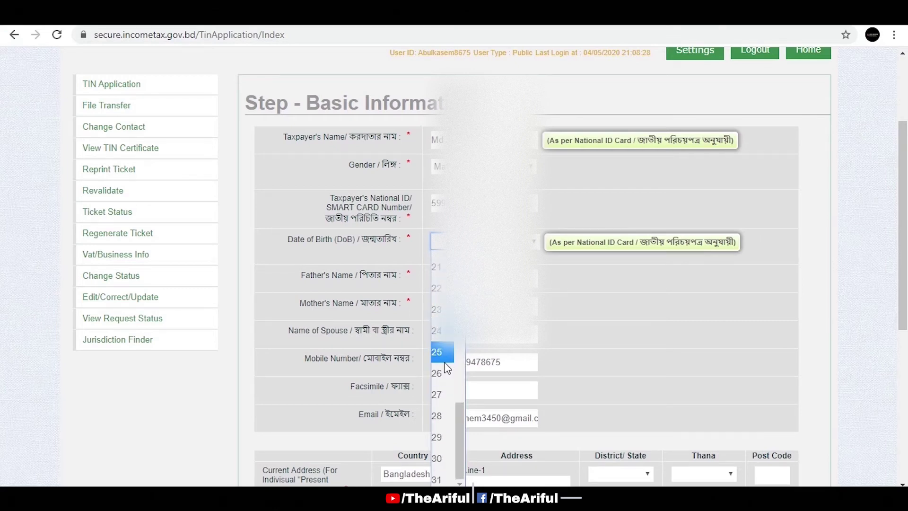
pyautogui.scroll(5, 446, 368)
pyautogui.click(448, 350)
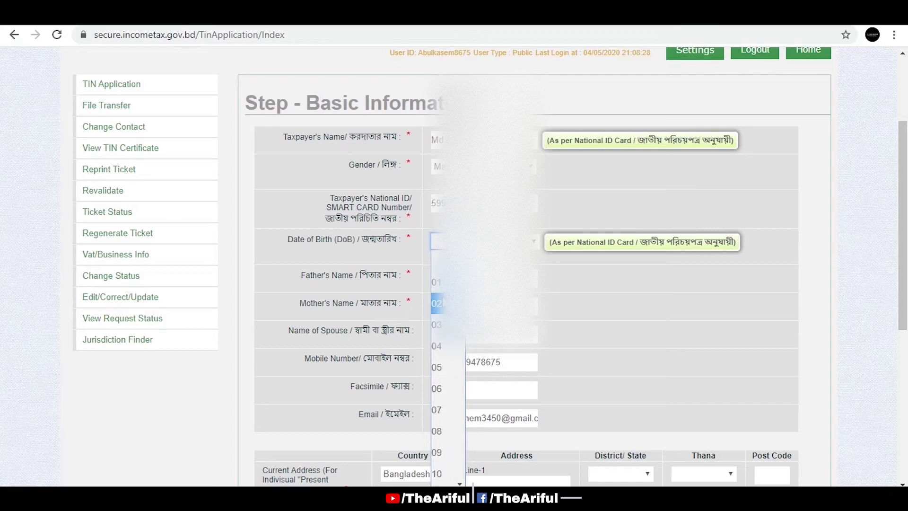
pyautogui.click(485, 242)
pyautogui.click(485, 378)
pyautogui.click(522, 242)
pyautogui.scroll(-6, 533, 435)
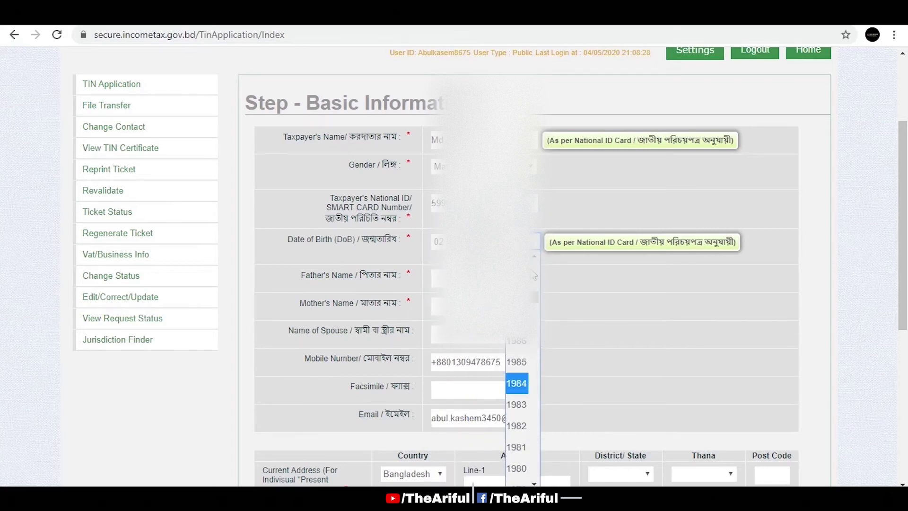
pyautogui.scroll(-6, 525, 349)
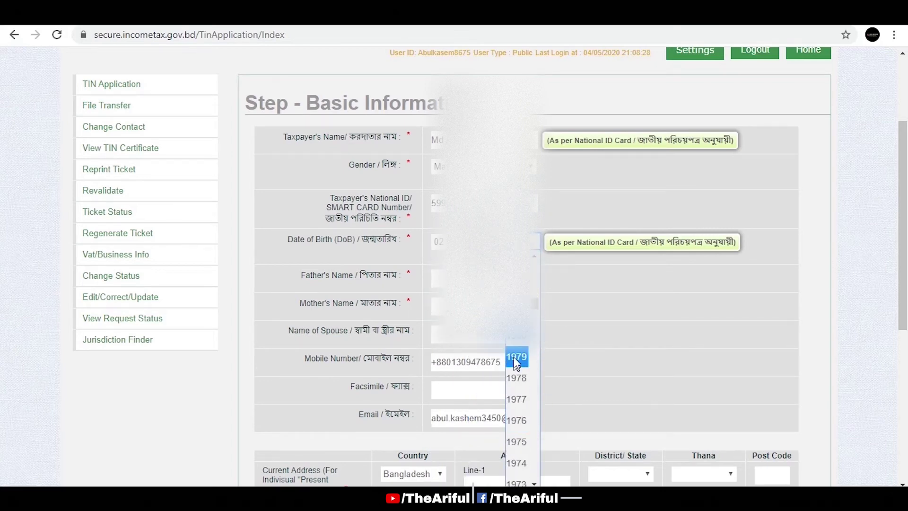
pyautogui.click(518, 368)
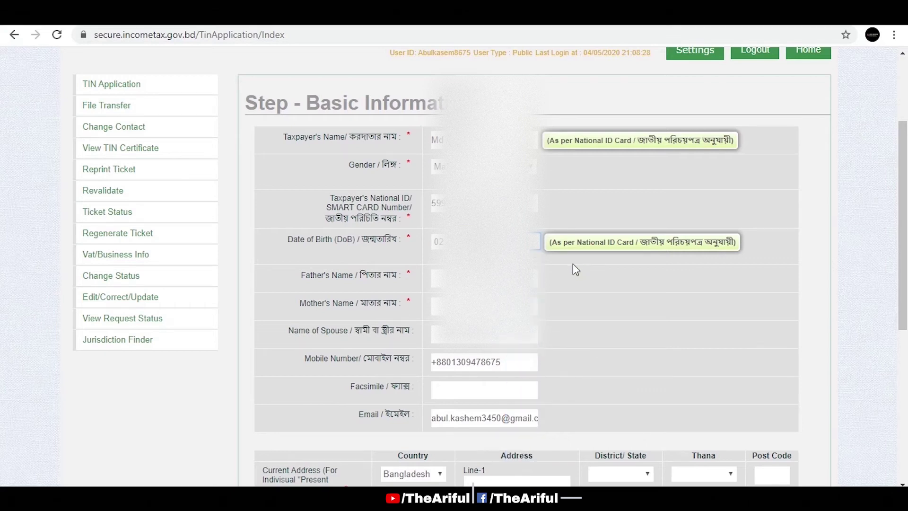
pyautogui.click(422, 259)
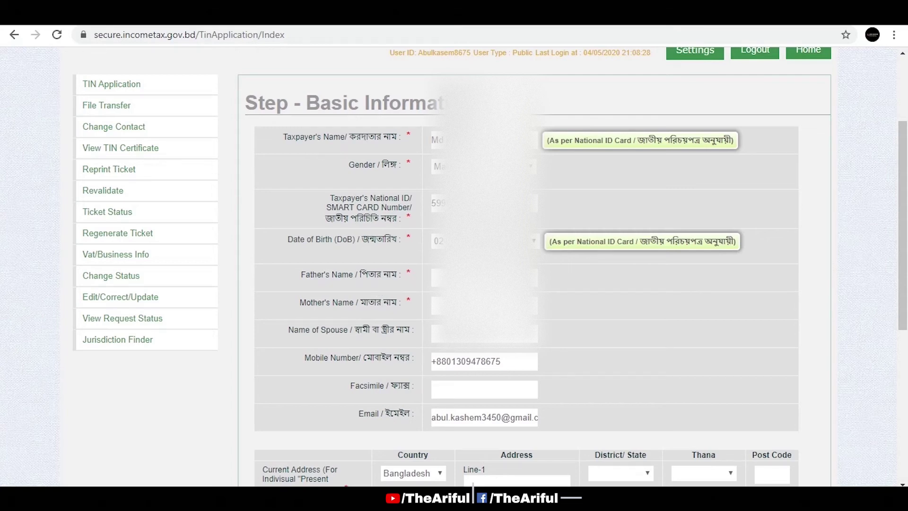
# Fill in the Father's Name and Mother's Name fields with the parents' names.
pyautogui.click(482, 277)
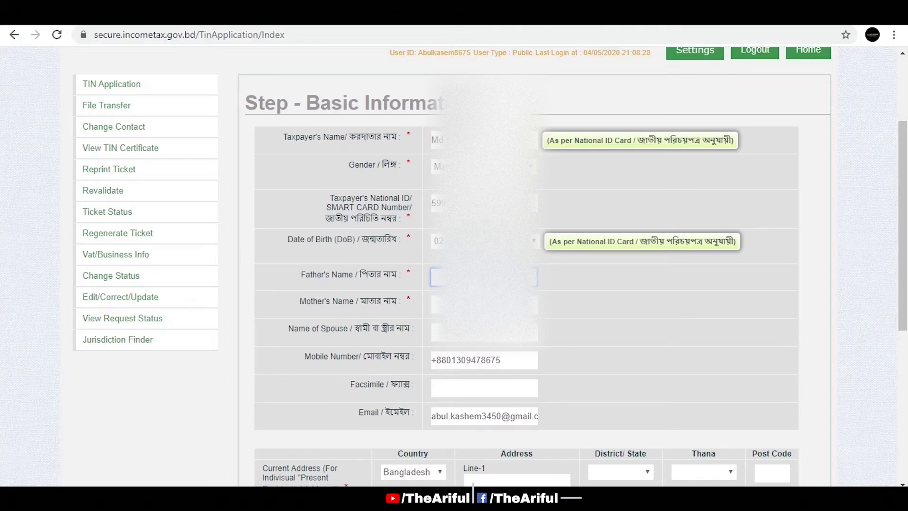
pyautogui.write('Nu')
pyautogui.click(598, 258)
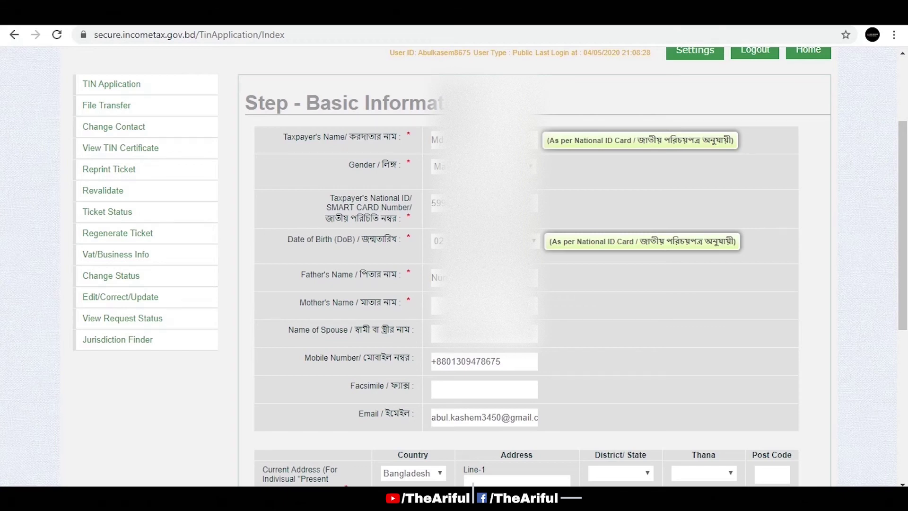
pyautogui.click(483, 305)
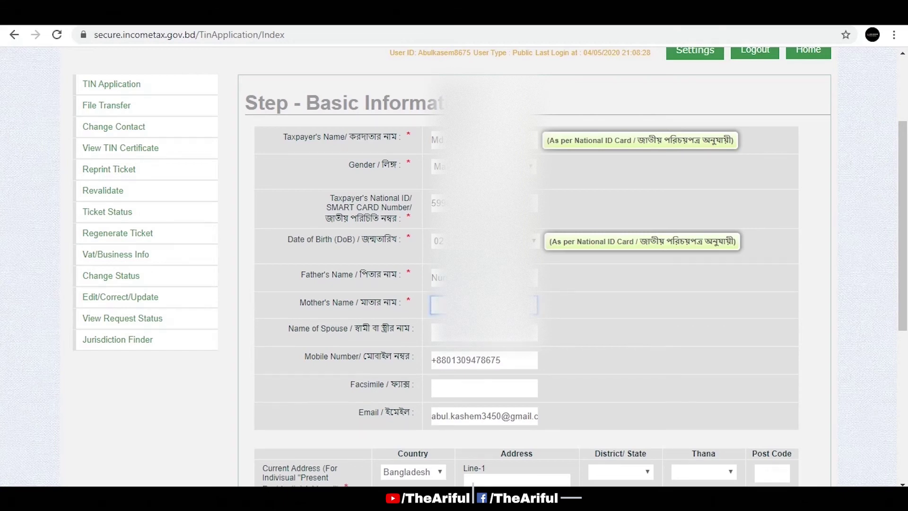
pyautogui.write('So')
pyautogui.click(582, 327)
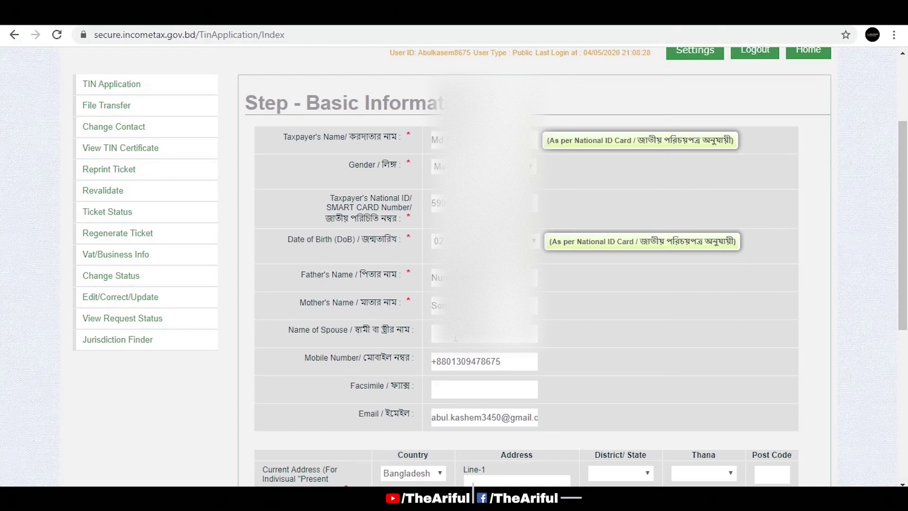
# Keep Bangladesh as the current address country and fill in address Line-1.
pyautogui.scroll(-1, 457, 340)
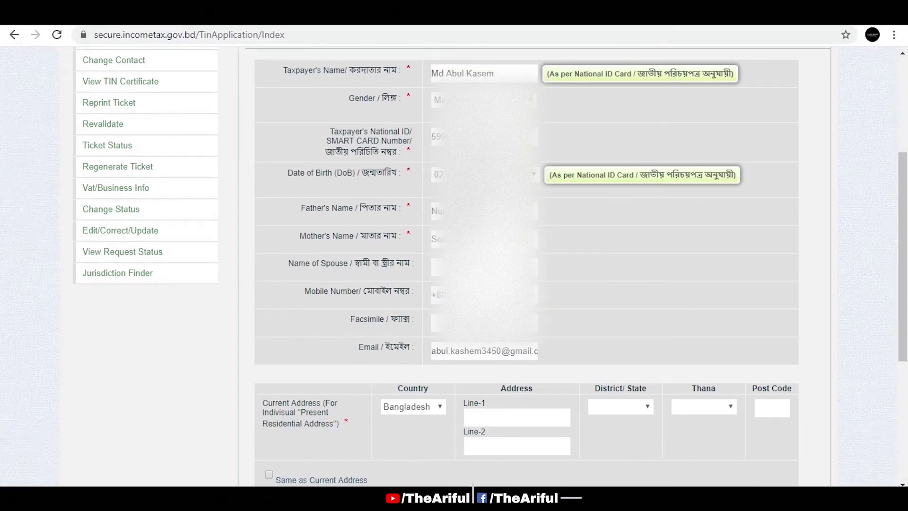
pyautogui.scroll(-1, 527, 265)
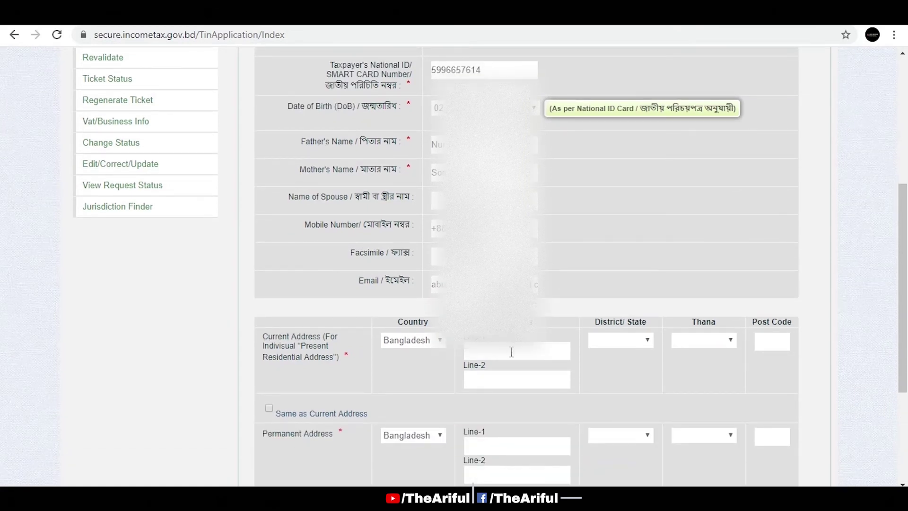
pyautogui.scroll(-1, 511, 350)
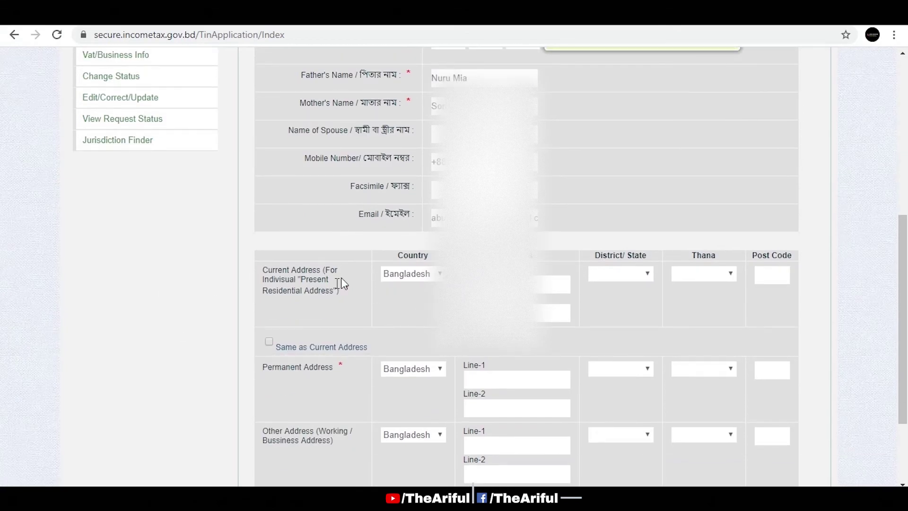
pyautogui.click(441, 274)
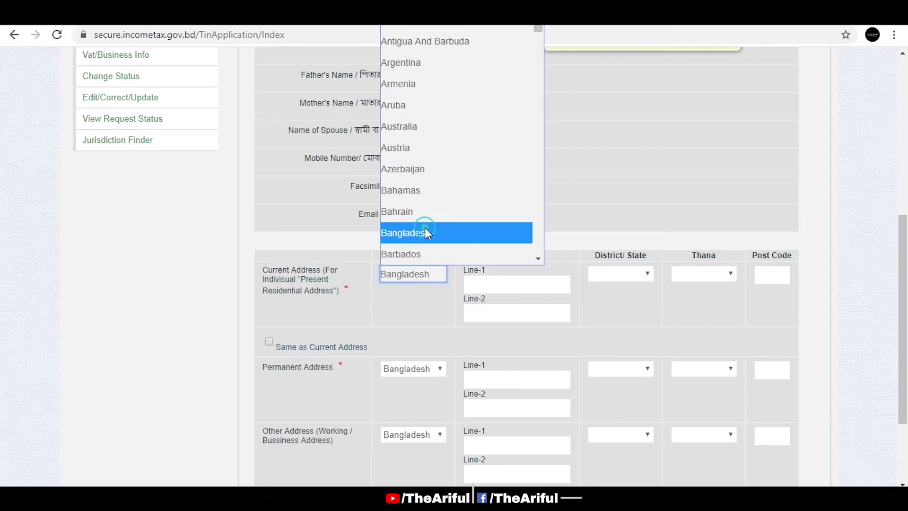
pyautogui.click(424, 232)
pyautogui.click(536, 284)
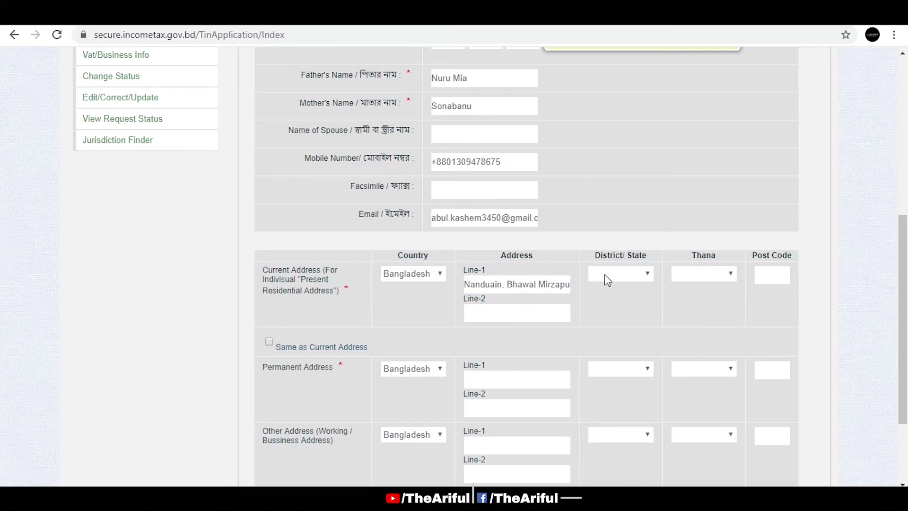
# Choose district Gazipur and thana Gazipur Sadar, and enter the current address post code.
pyautogui.click(648, 273)
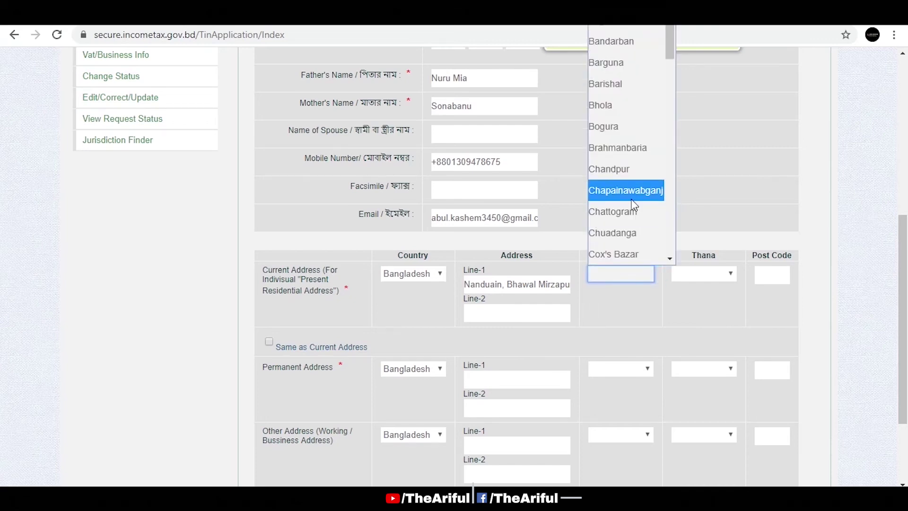
pyautogui.scroll(-12, 626, 201)
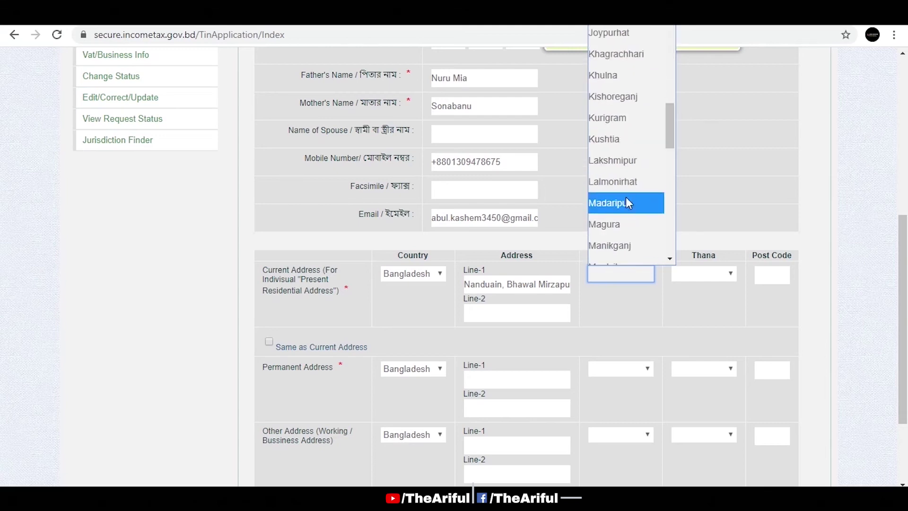
pyautogui.scroll(6, 628, 202)
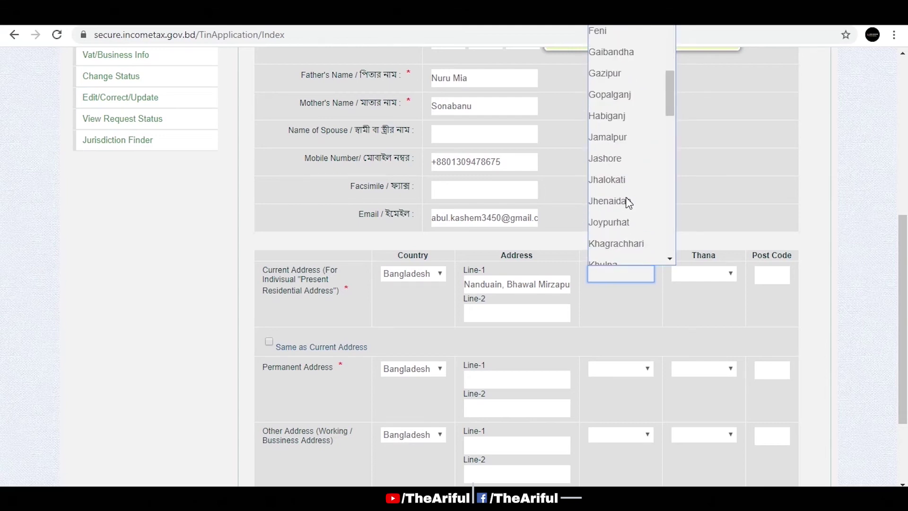
pyautogui.click(624, 74)
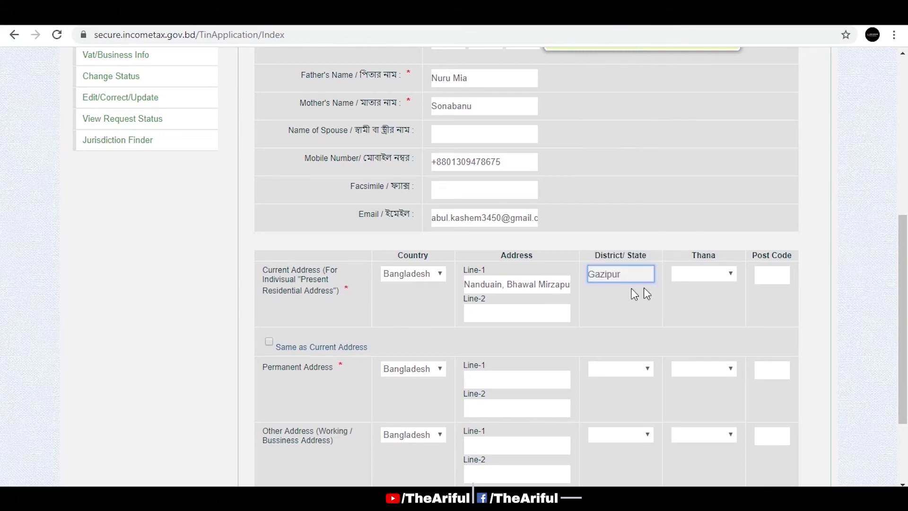
pyautogui.click(730, 274)
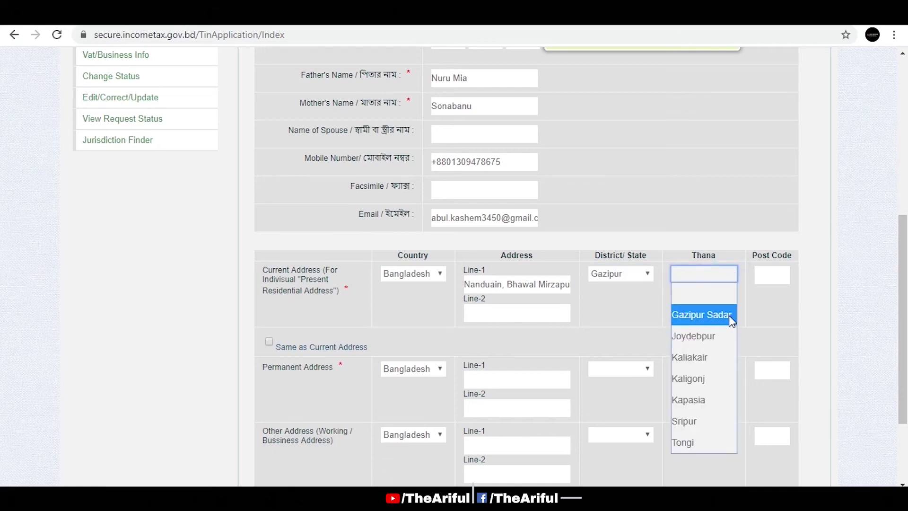
pyautogui.click(702, 314)
pyautogui.click(772, 275)
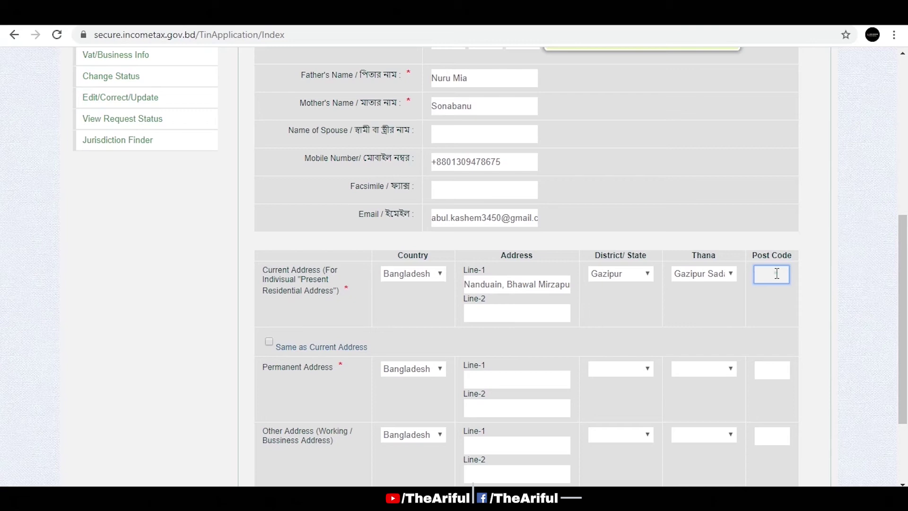
pyautogui.write('1703')
pyautogui.click(762, 286)
pyautogui.scroll(-3, 762, 286)
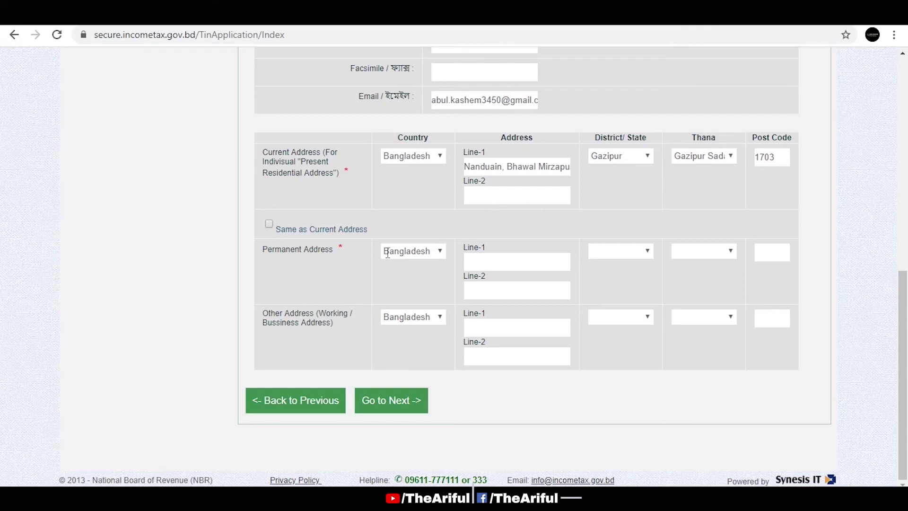
# Tick 'Same as Current Address' so the permanent address copies the current one.
pyautogui.click(268, 223)
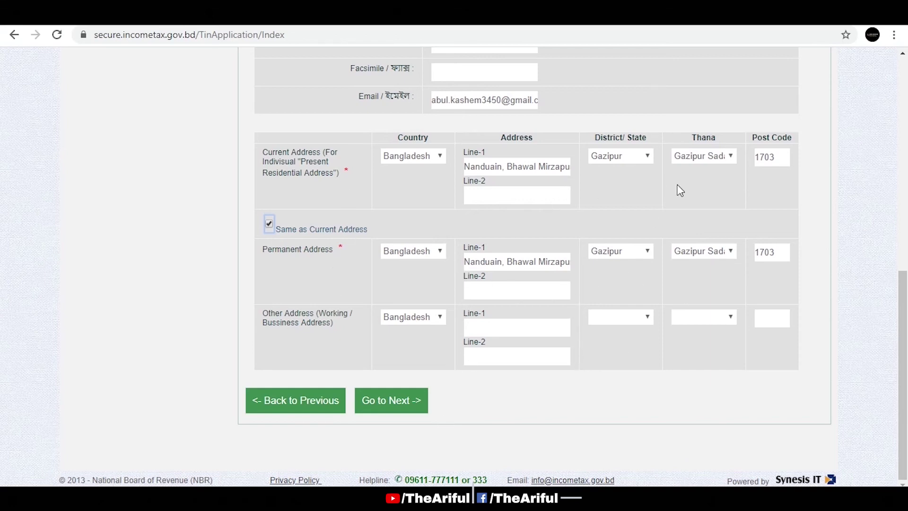
# Advance to Final Preview, affirm the information is correct, and submit the application.
pyautogui.click(396, 408)
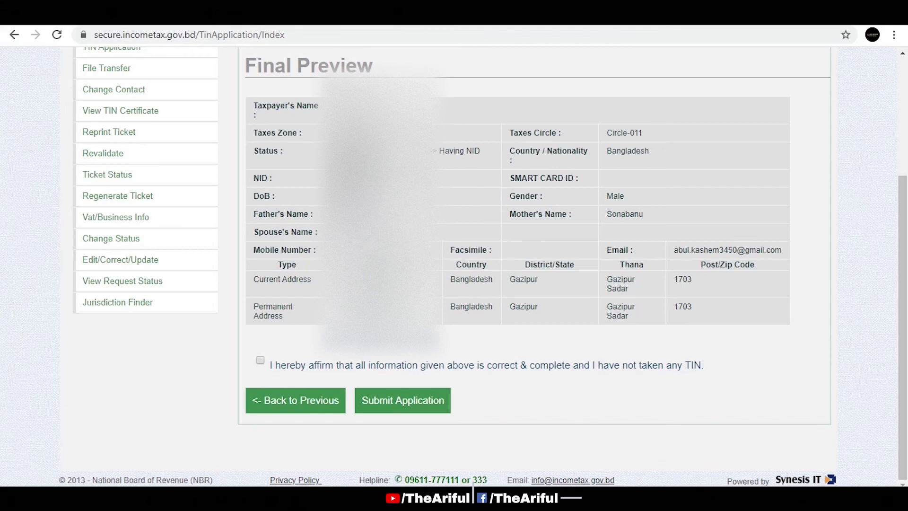
pyautogui.click(261, 362)
pyautogui.click(414, 408)
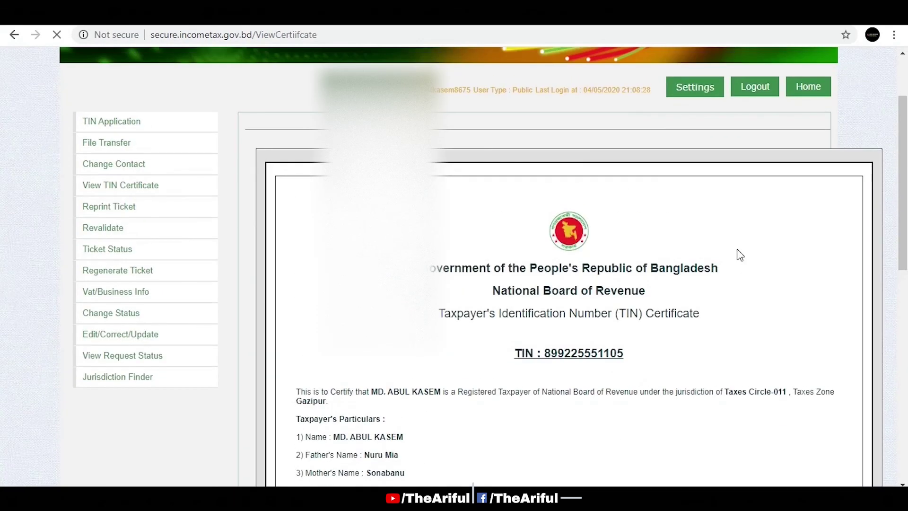
# Download the TIN certificate as a PDF with Save Certificate.
pyautogui.scroll(-5, 736, 255)
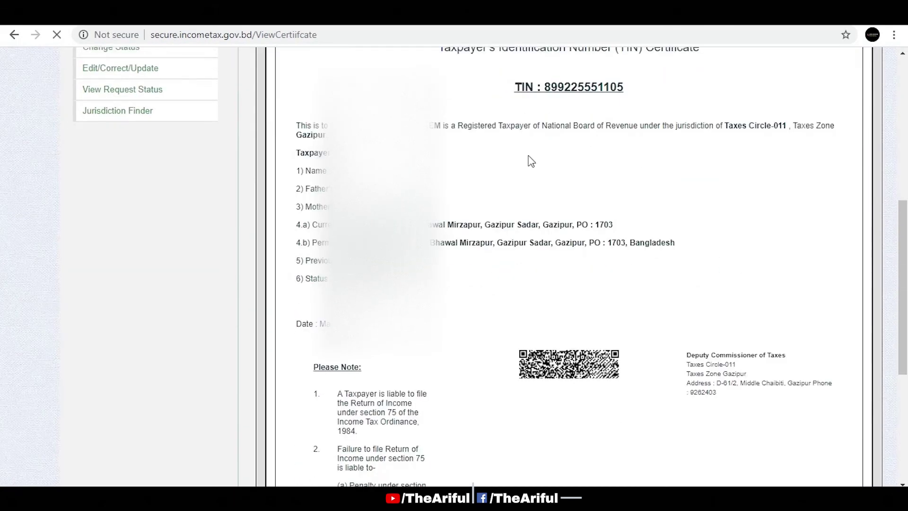
pyautogui.scroll(-5, 499, 258)
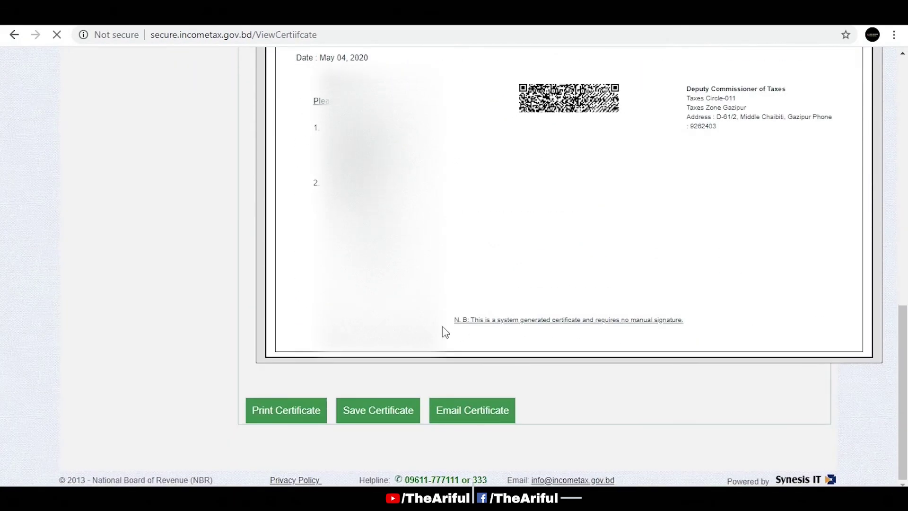
pyautogui.click(372, 419)
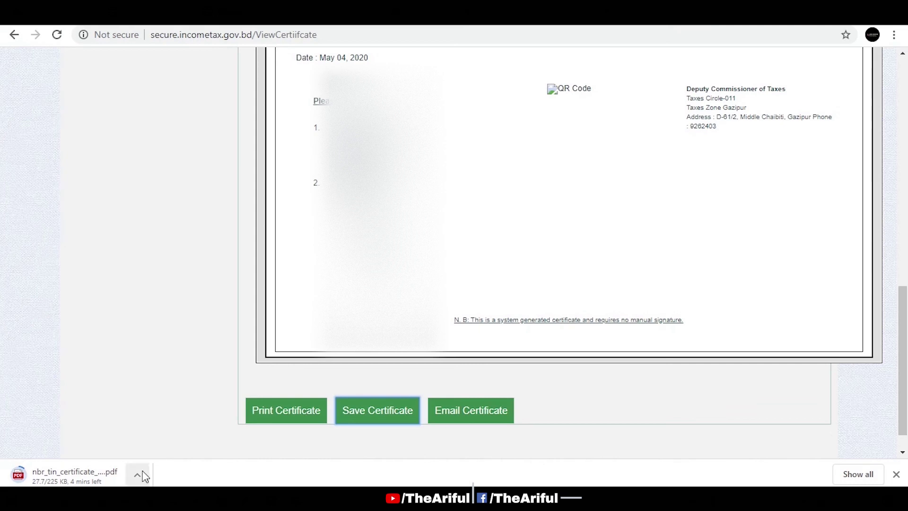
# Highlight the TIN number on the certificate, then clear the selection.
pyautogui.scroll(8, 619, 225)
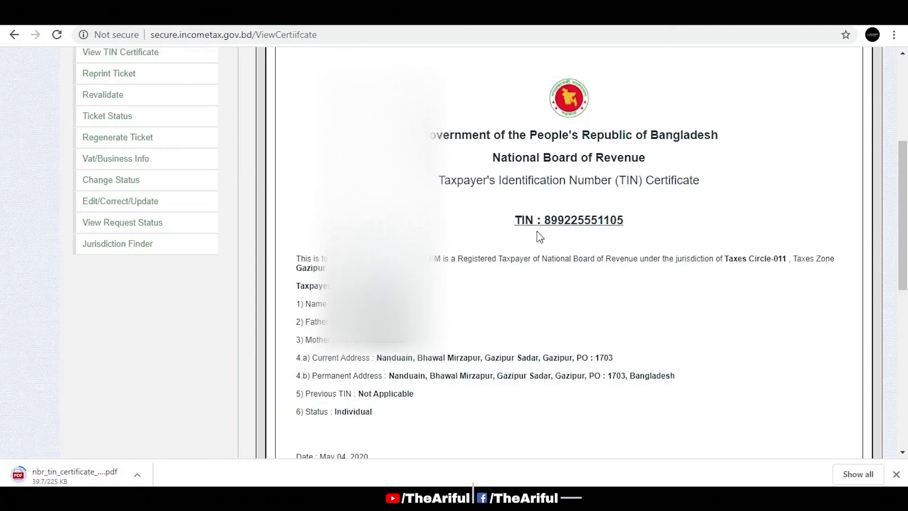
pyautogui.moveTo(507, 226); pyautogui.dragTo(628, 219)
pyautogui.click(629, 217)
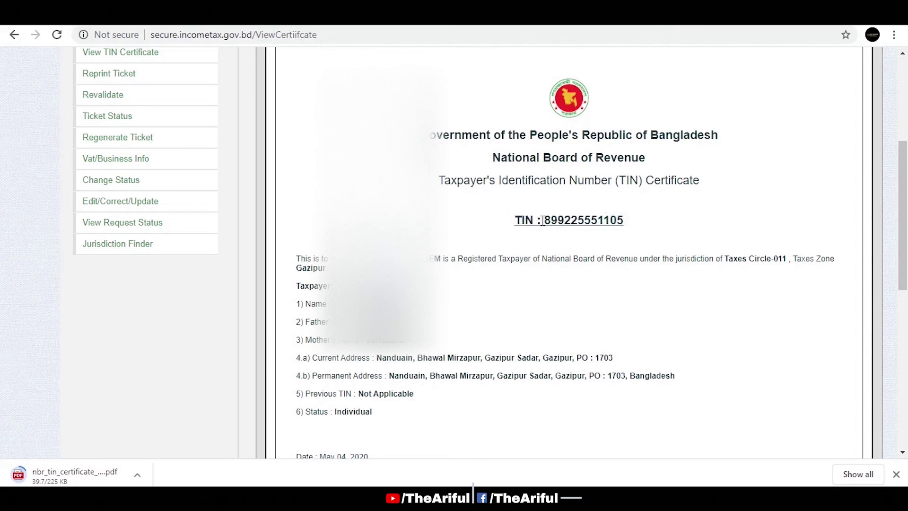